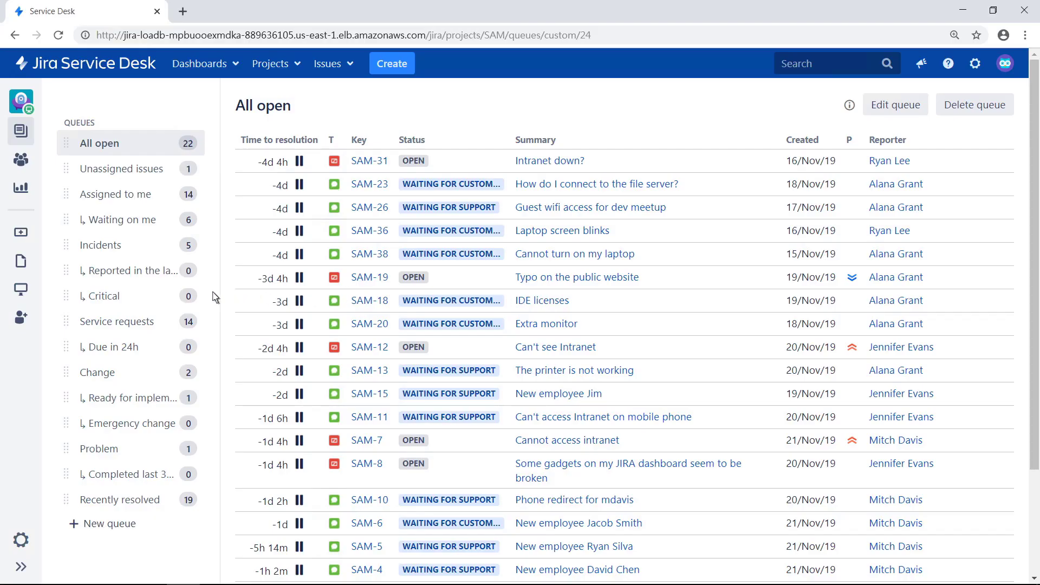
# Step: Go from Customer channels to the customer portal's help center and start a Get IT help request
pyautogui.click(26, 290)
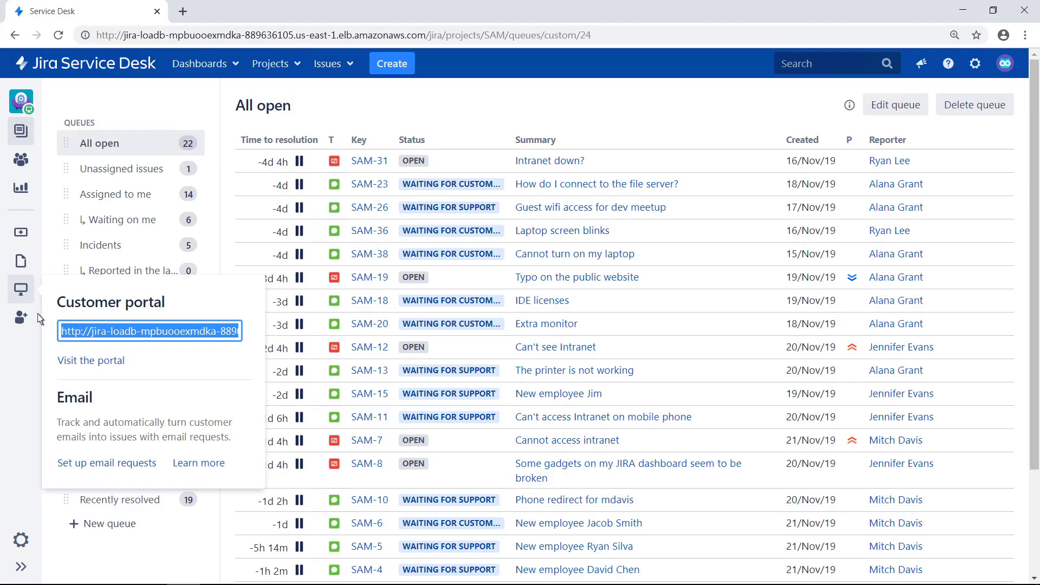
pyautogui.click(61, 363)
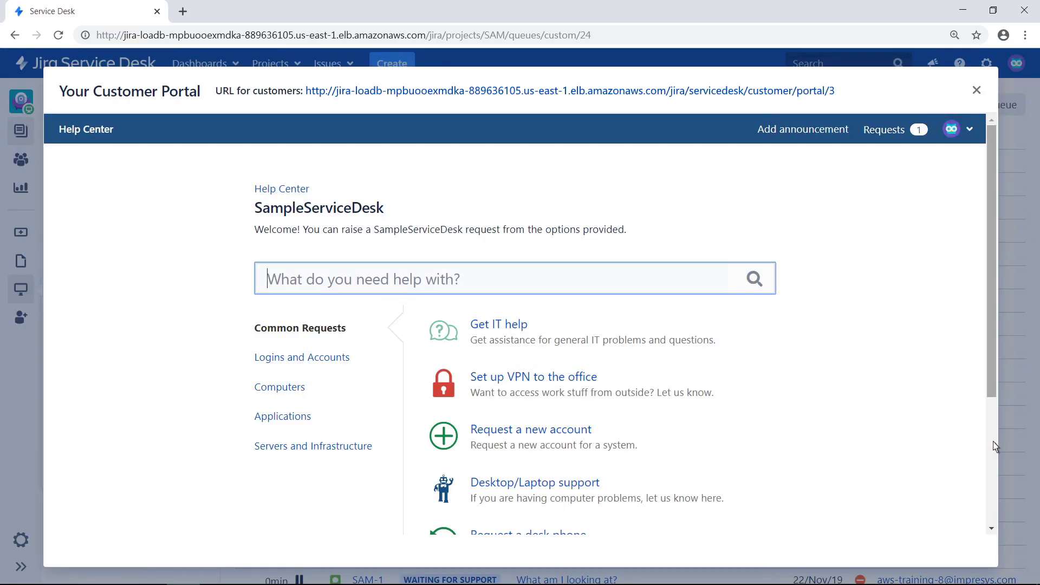
pyautogui.scroll(-1, 993, 443)
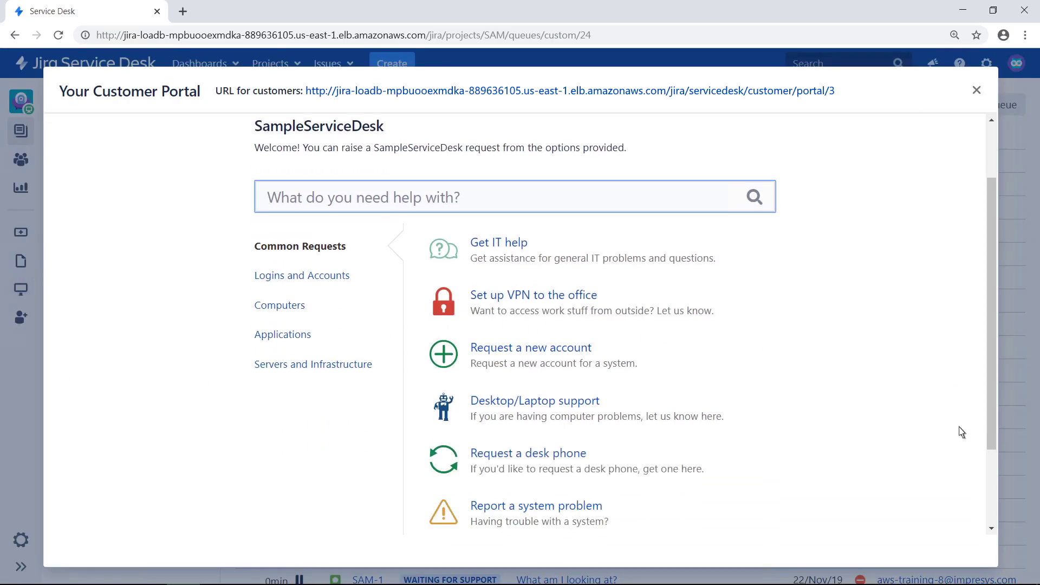
pyautogui.click(528, 245)
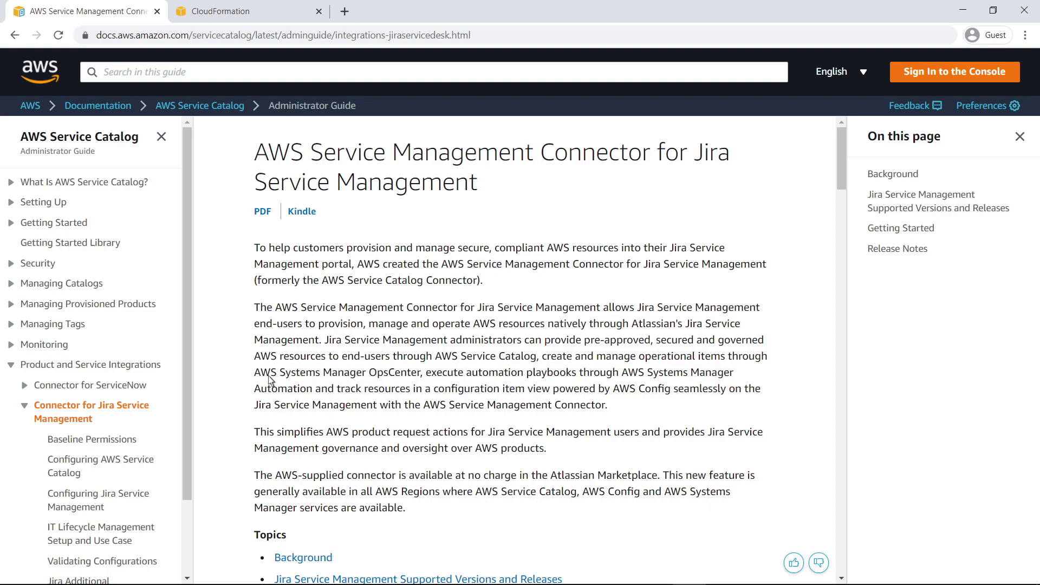
# Step: Open the connector's Baseline Permissions guide from the AWS documentation sidebar
pyautogui.click(137, 447)
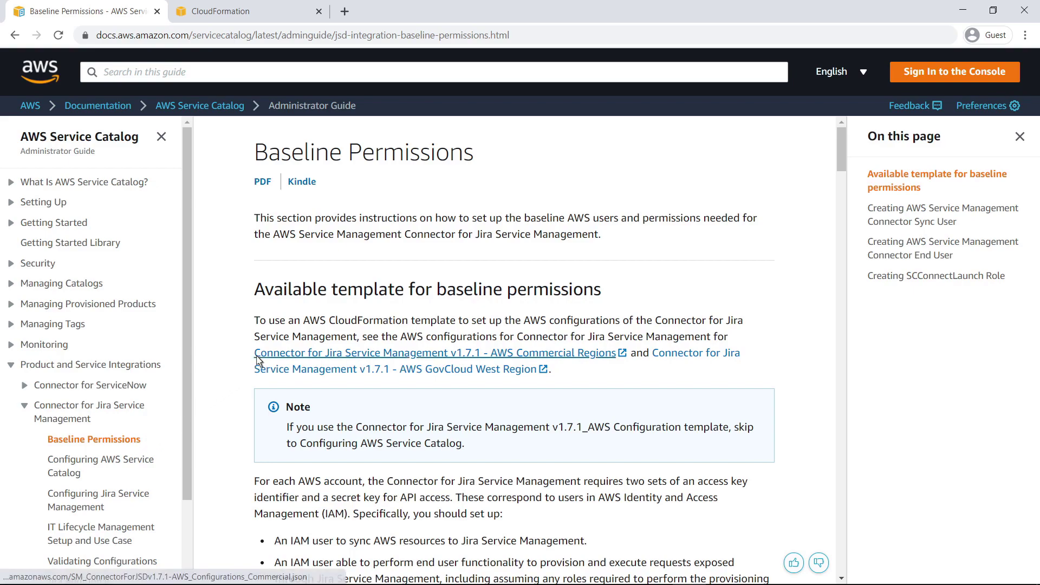
# Step: Start a CloudFormation stack from the uploaded connector JSON template, named AWS-Connector-for-Jira
pyautogui.click(251, 15)
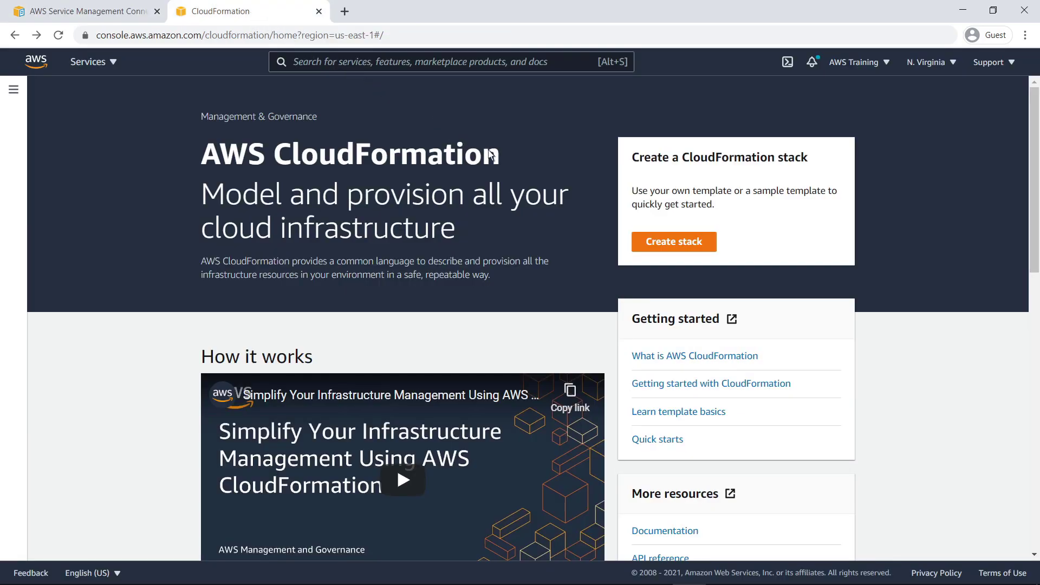
pyautogui.click(651, 245)
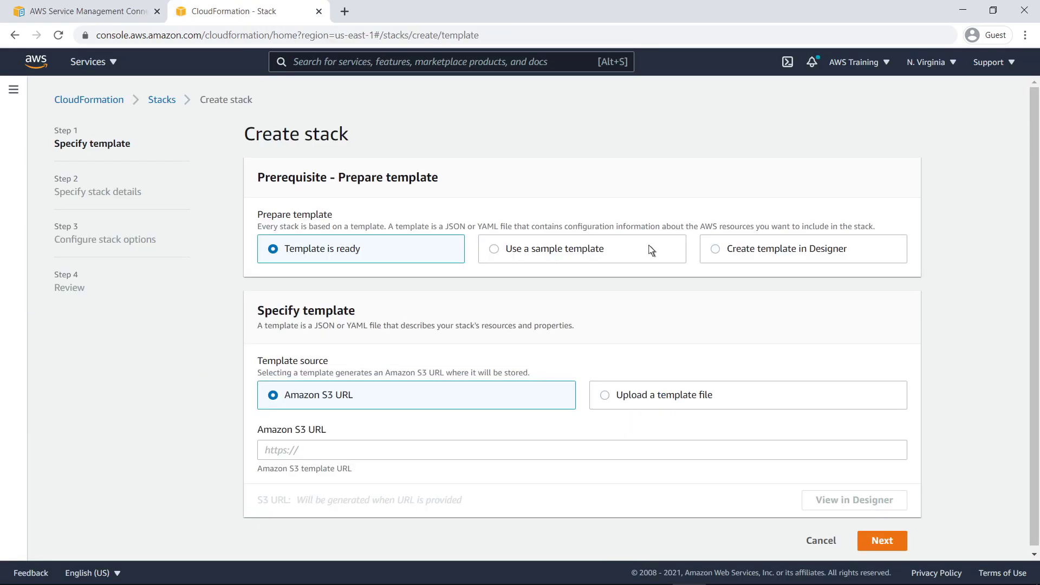
pyautogui.click(605, 400)
pyautogui.click(341, 450)
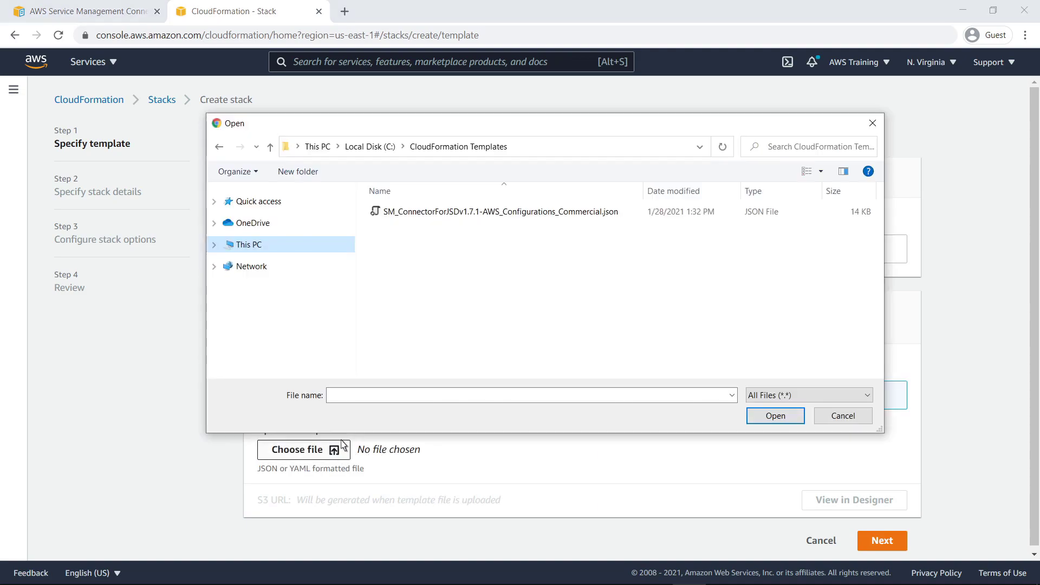
pyautogui.doubleClick(388, 211)
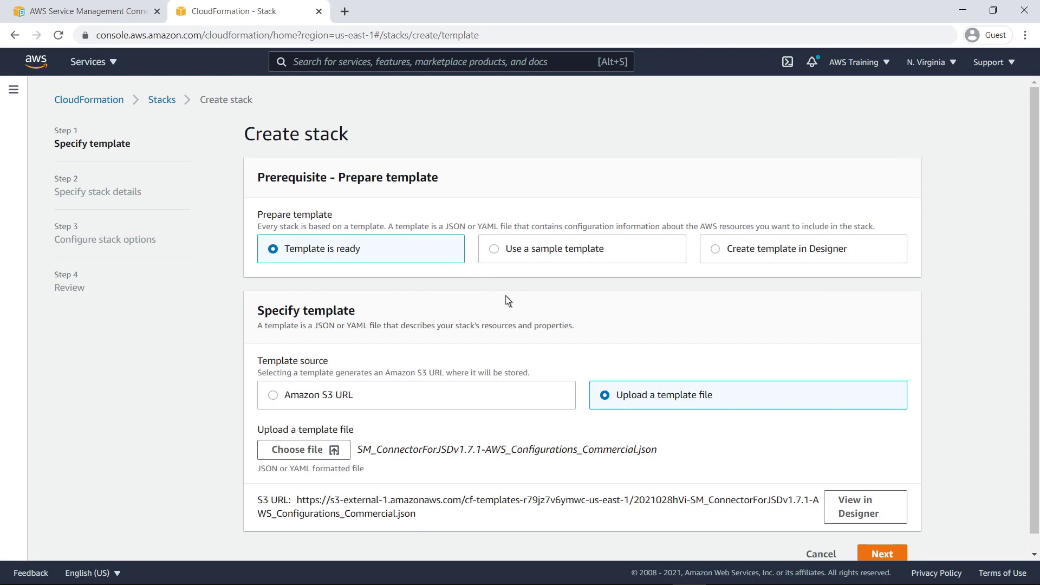
pyautogui.click(873, 554)
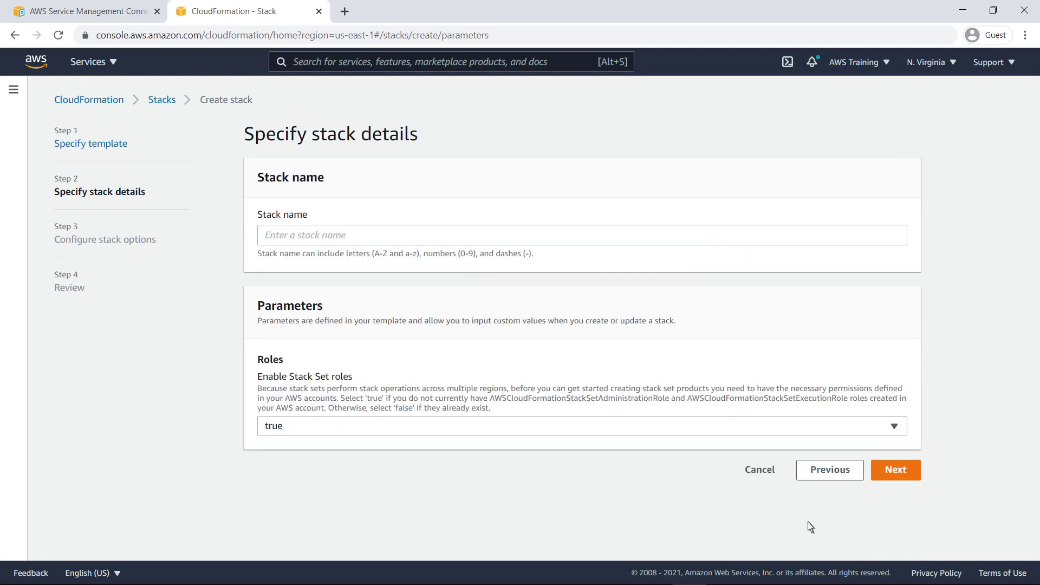
pyautogui.click(266, 239)
pyautogui.write('AWS-Connector-for-Jira')
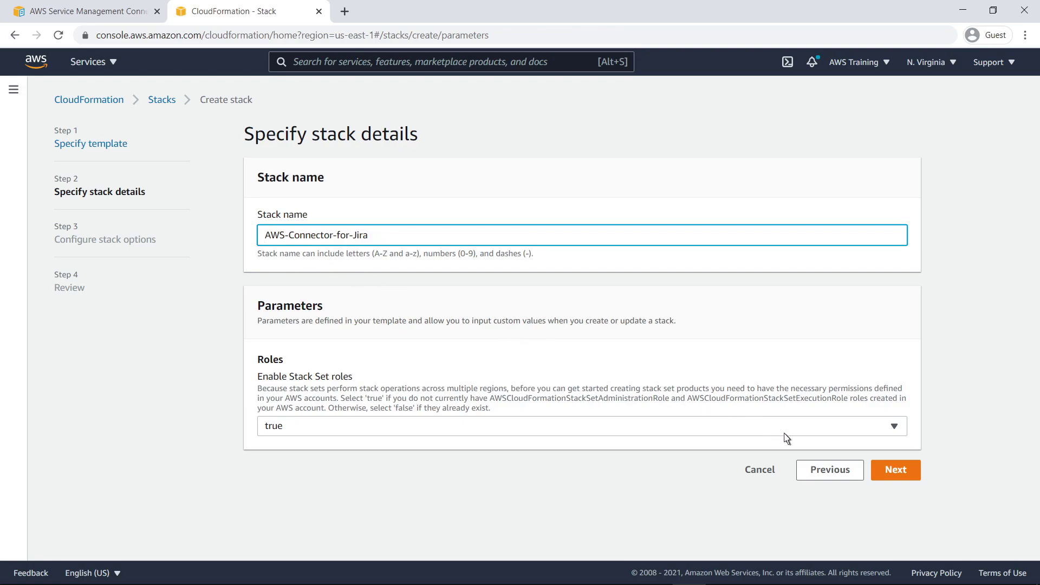
# Step: Proceed to review, acknowledge IAM resource creation, and launch the AWS-Connector-for-Jira stack
pyautogui.click(887, 474)
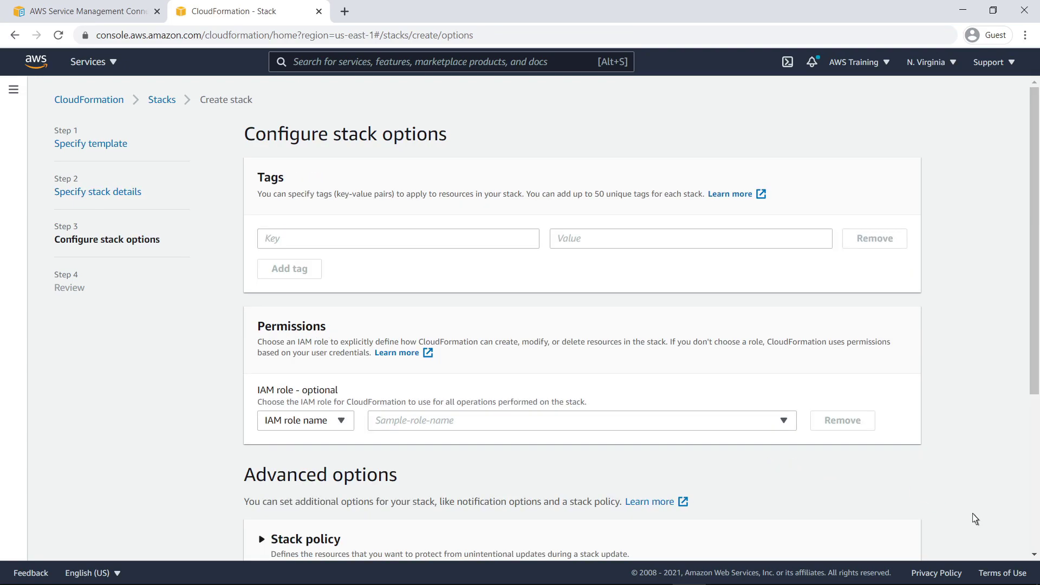
pyautogui.scroll(-5, 1027, 545)
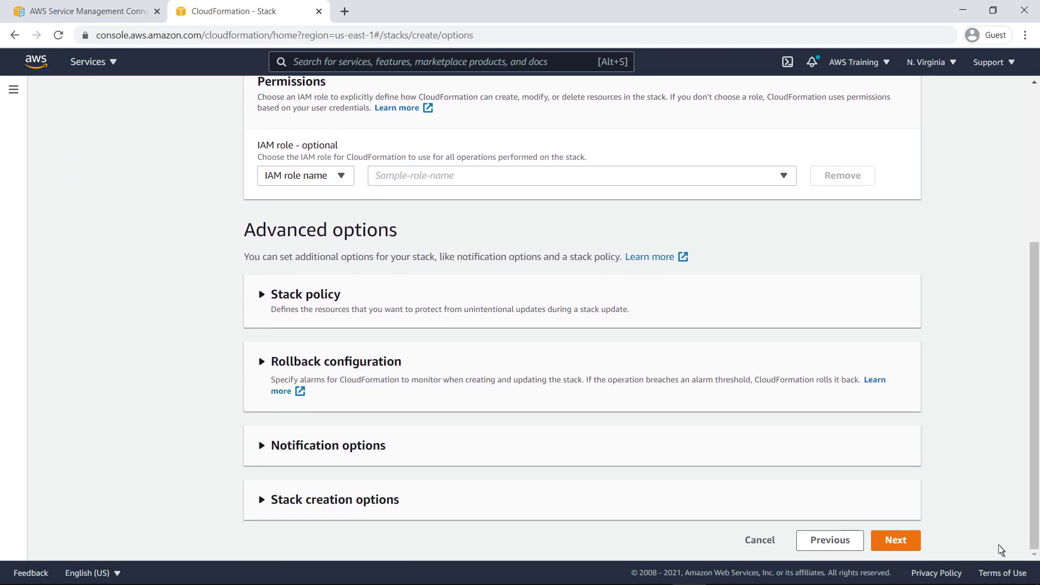
pyautogui.click(911, 547)
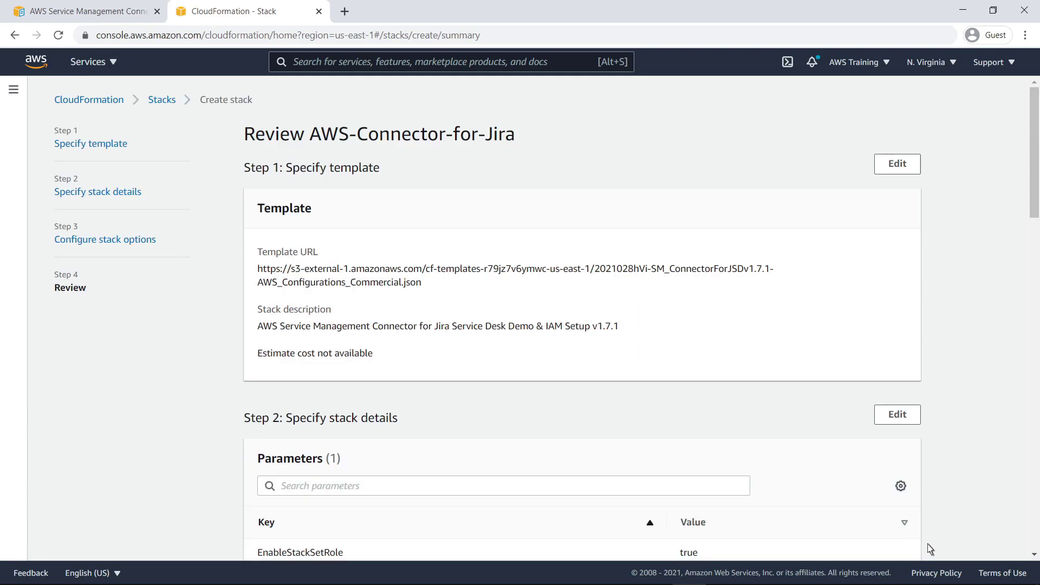
pyautogui.scroll(-20, 1025, 548)
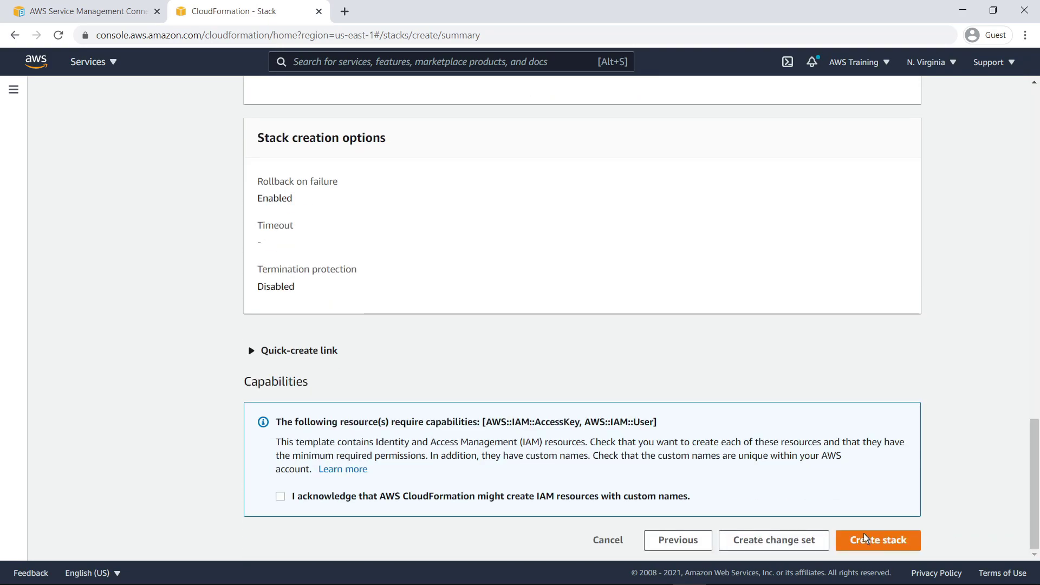
pyautogui.click(280, 497)
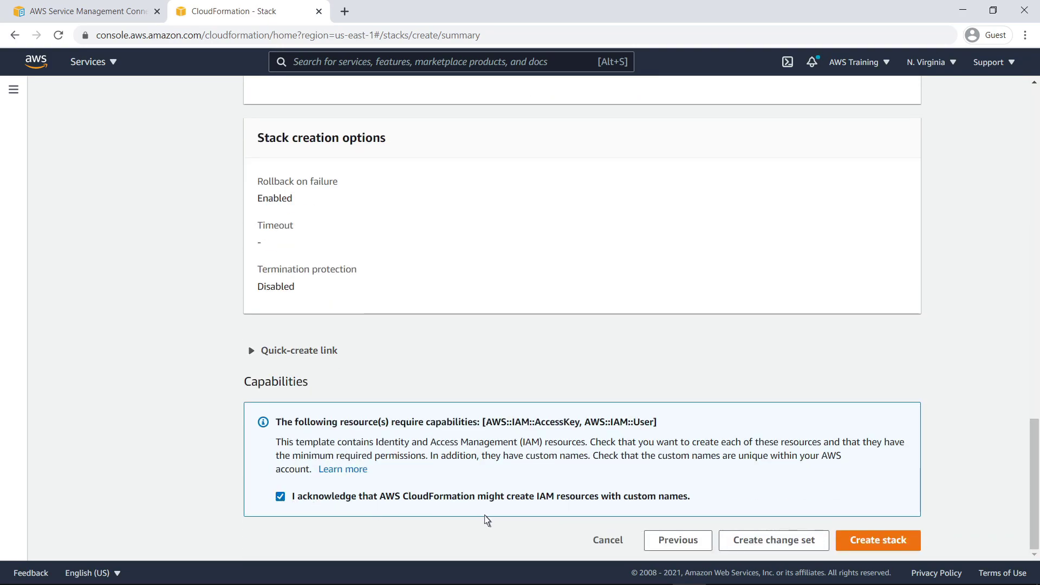
pyautogui.click(846, 546)
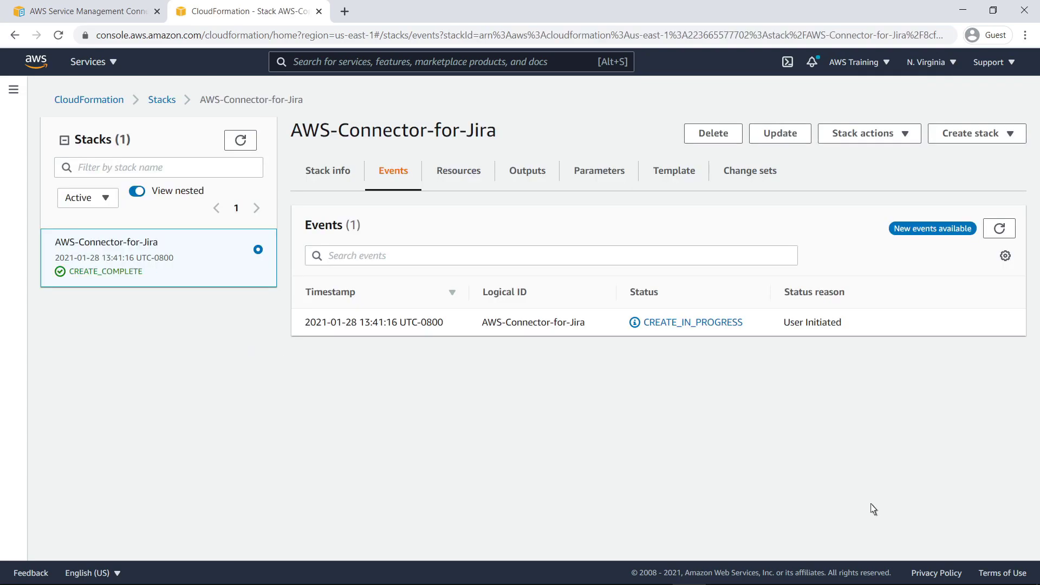
# Step: Confirm the stack's 12 resources are CREATE_COMPLETE, then search the console for Identity
pyautogui.click(999, 228)
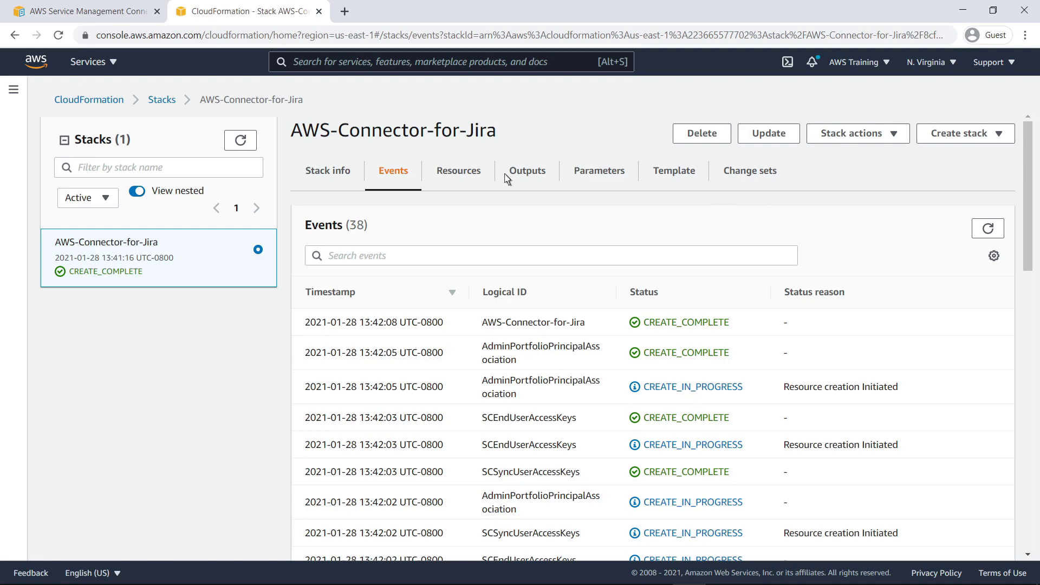
pyautogui.click(479, 171)
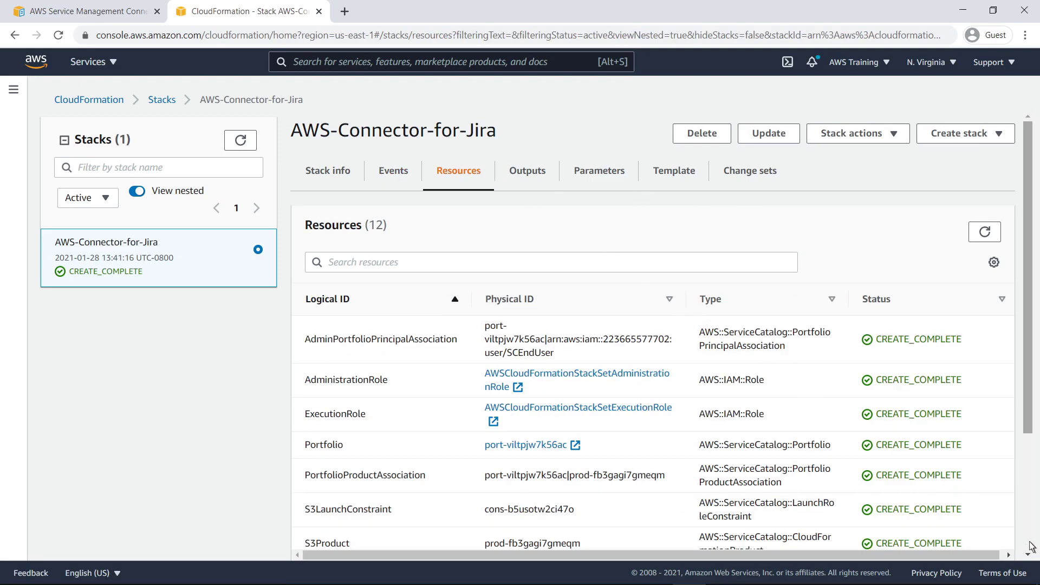
pyautogui.scroll(-3, 1030, 547)
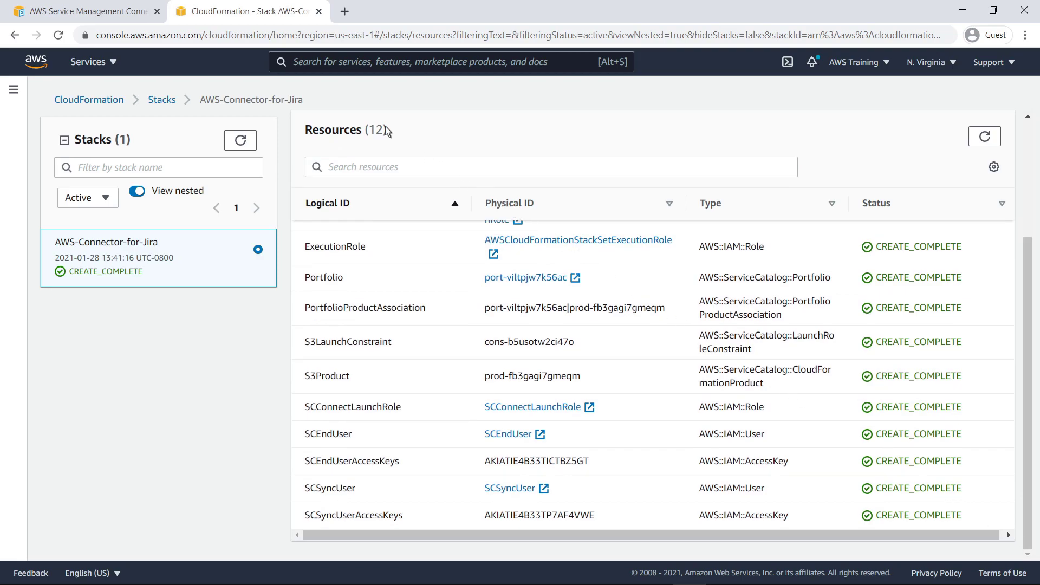
pyautogui.click(292, 67)
pyautogui.write('Identity')
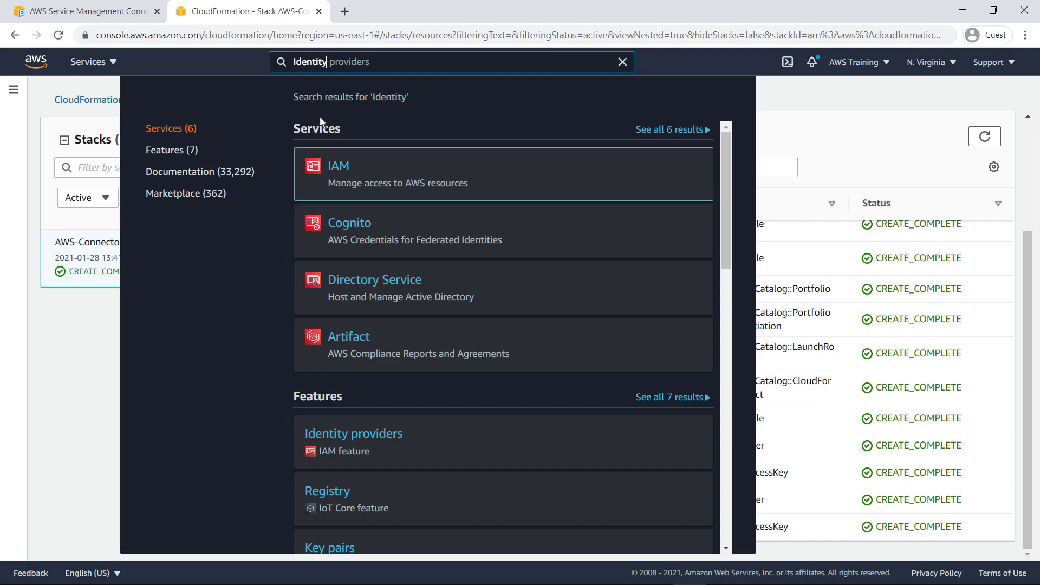
# Step: In IAM Users, open SCSyncUser's security credentials to check its active access key
pyautogui.click(348, 165)
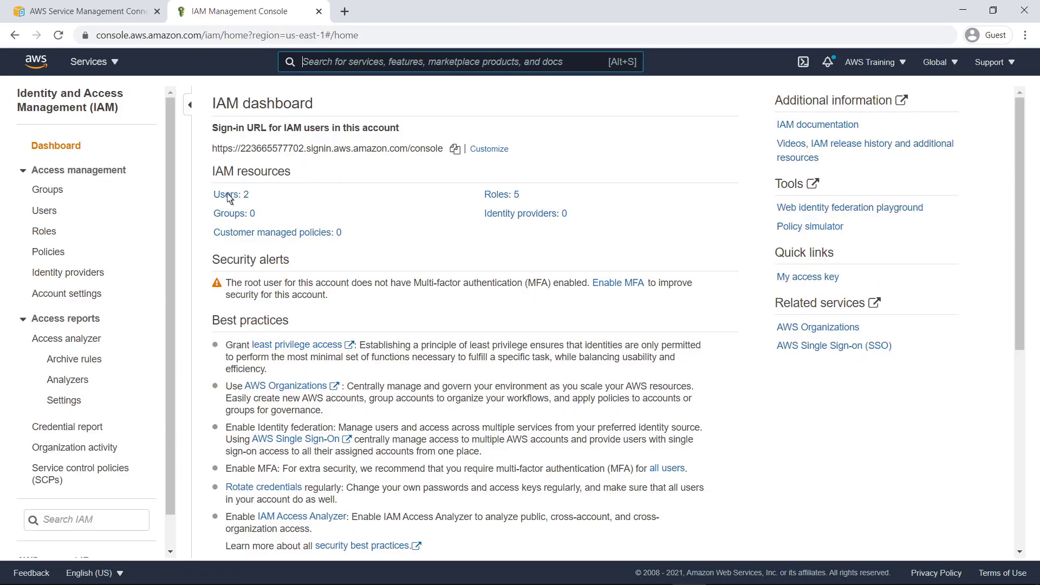
pyautogui.click(56, 232)
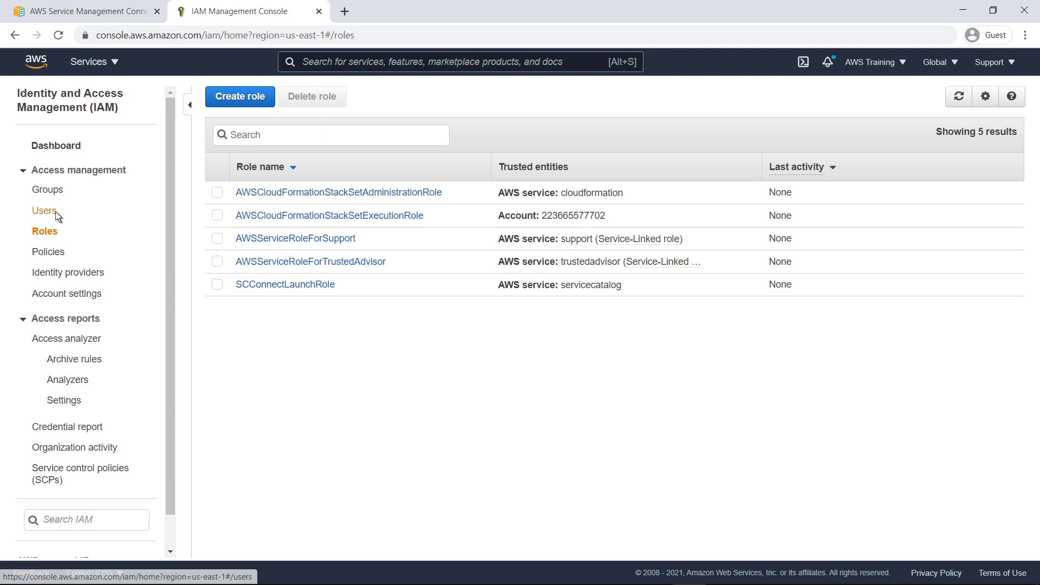
pyautogui.click(56, 212)
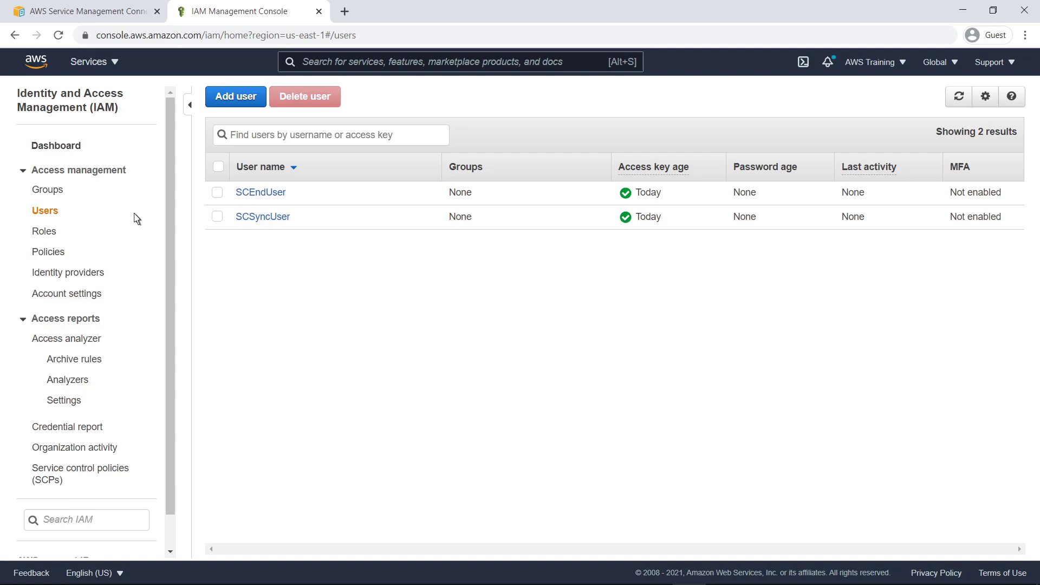
pyautogui.click(240, 219)
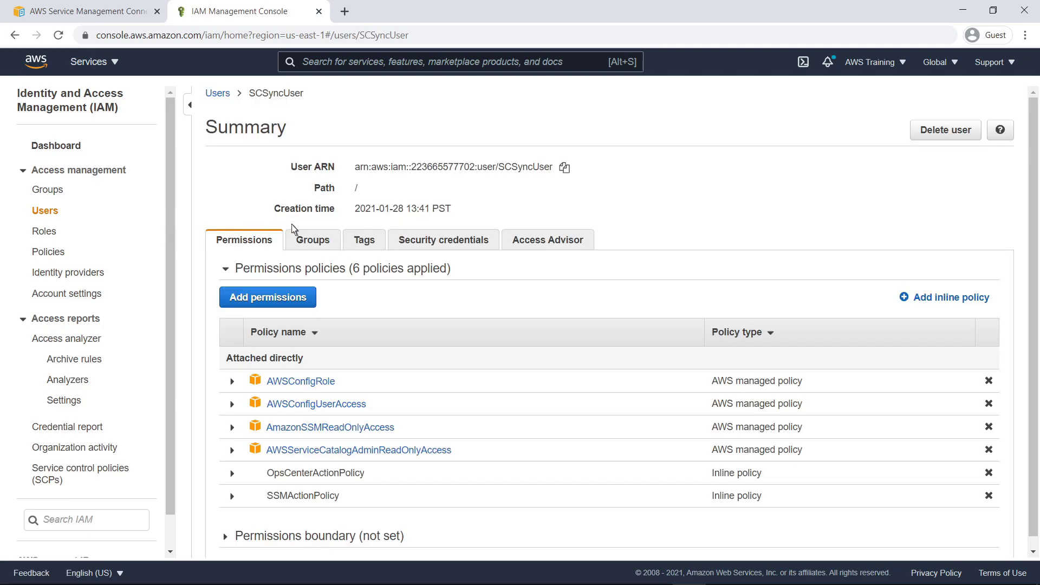
pyautogui.click(401, 242)
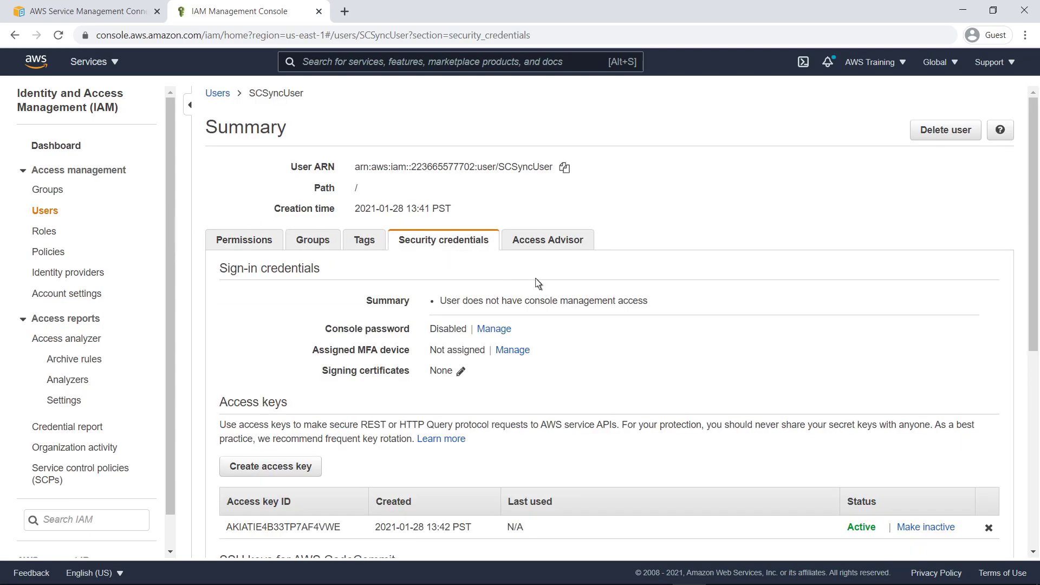
pyautogui.scroll(-2, 998, 414)
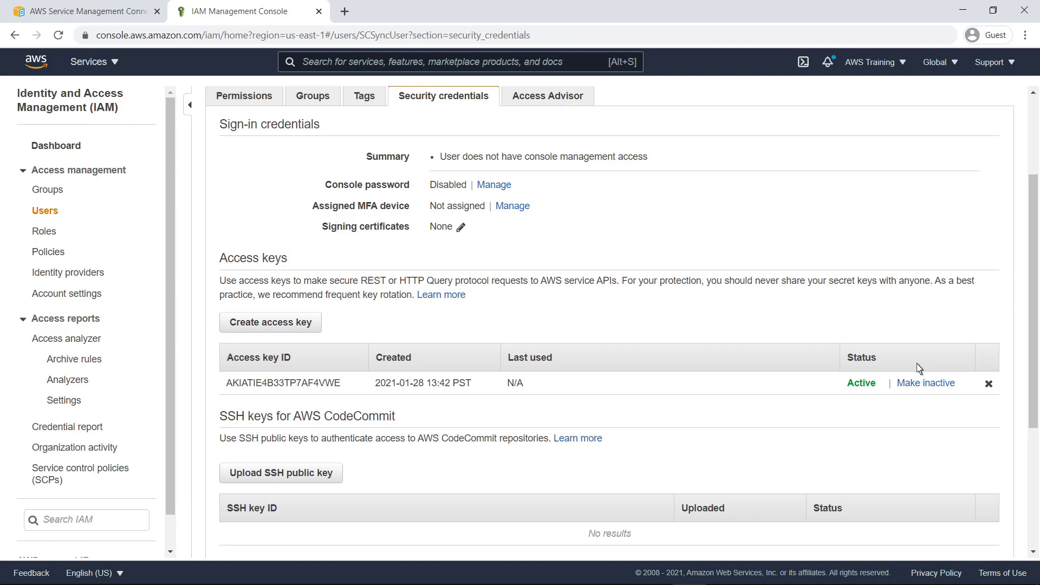
# Step: Open Service Catalog's SC Test Portfolio and select its Launch role constraint
pyautogui.click(307, 66)
pyautogui.write('Service')
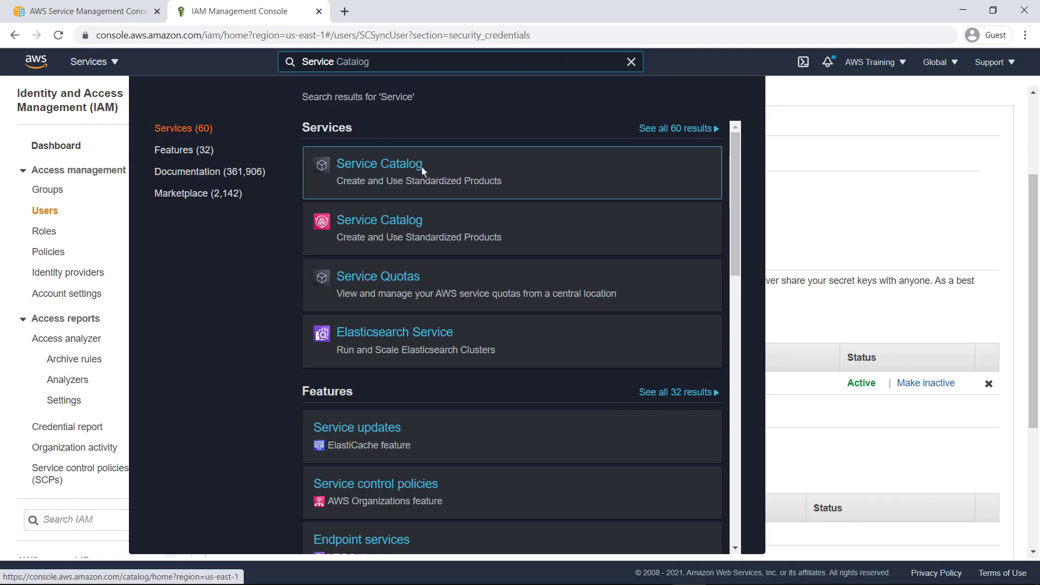
pyautogui.click(422, 167)
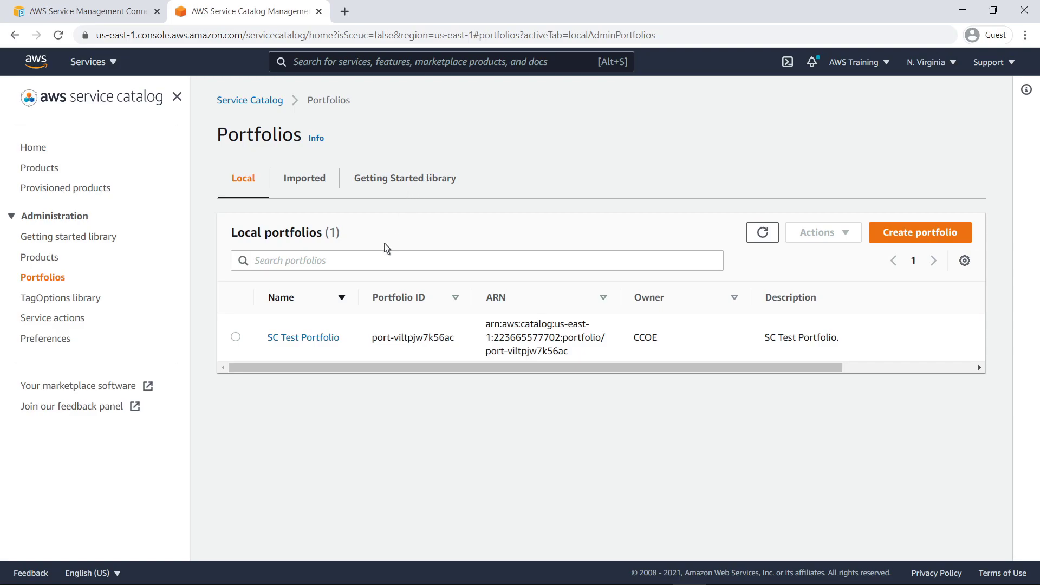
pyautogui.click(304, 338)
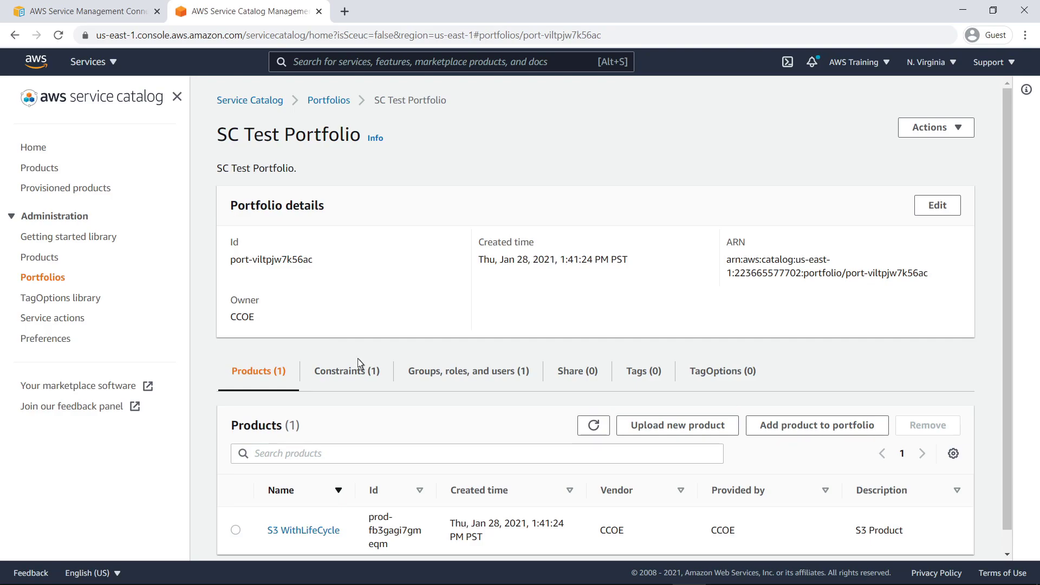
pyautogui.click(374, 371)
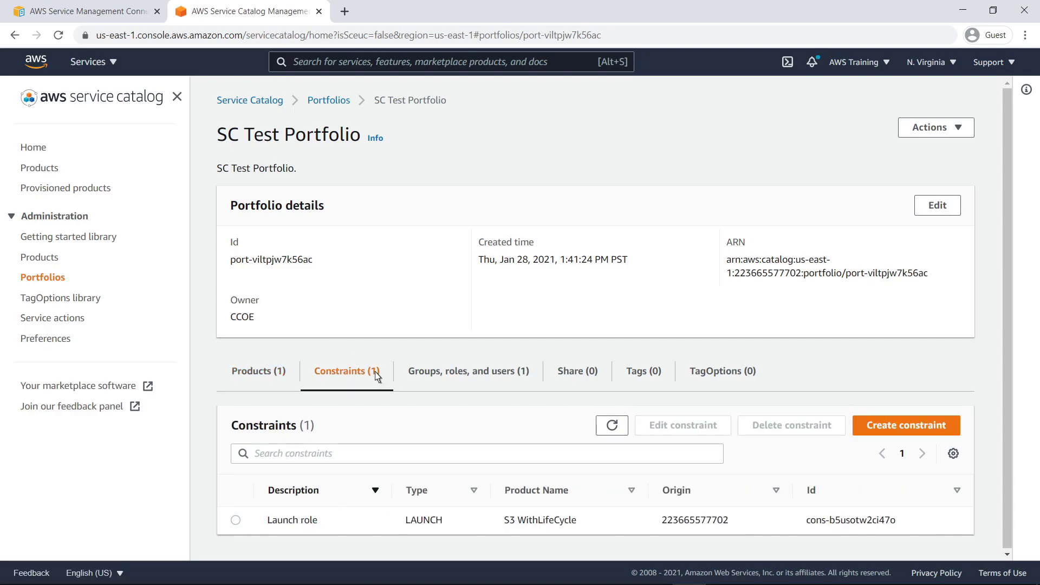
pyautogui.click(235, 520)
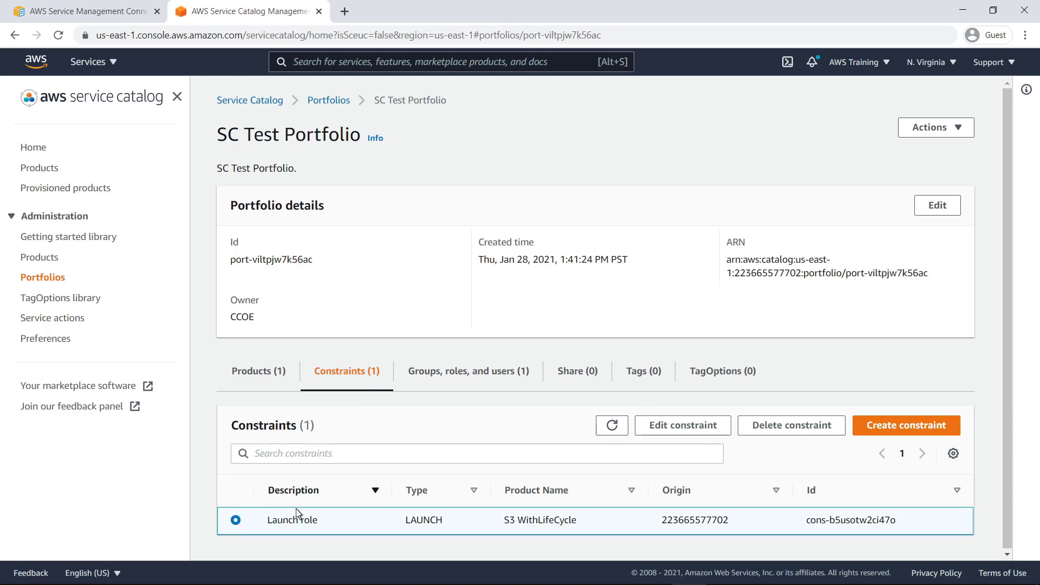
# Step: Review the Launch role constraint, view the portfolio's groups, roles and users, then search 'Config'
pyautogui.click(653, 427)
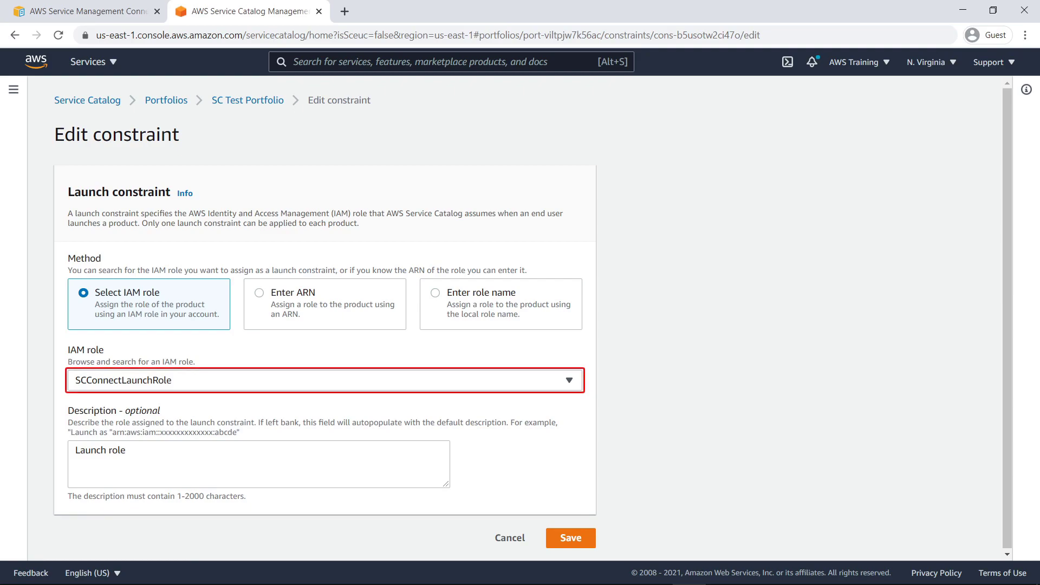
pyautogui.click(523, 539)
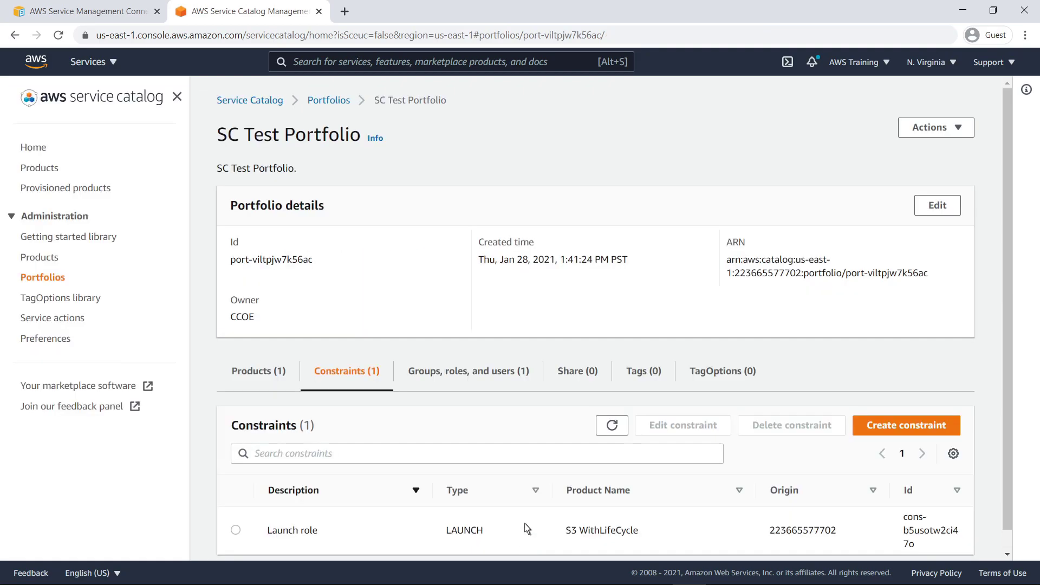
pyautogui.click(525, 374)
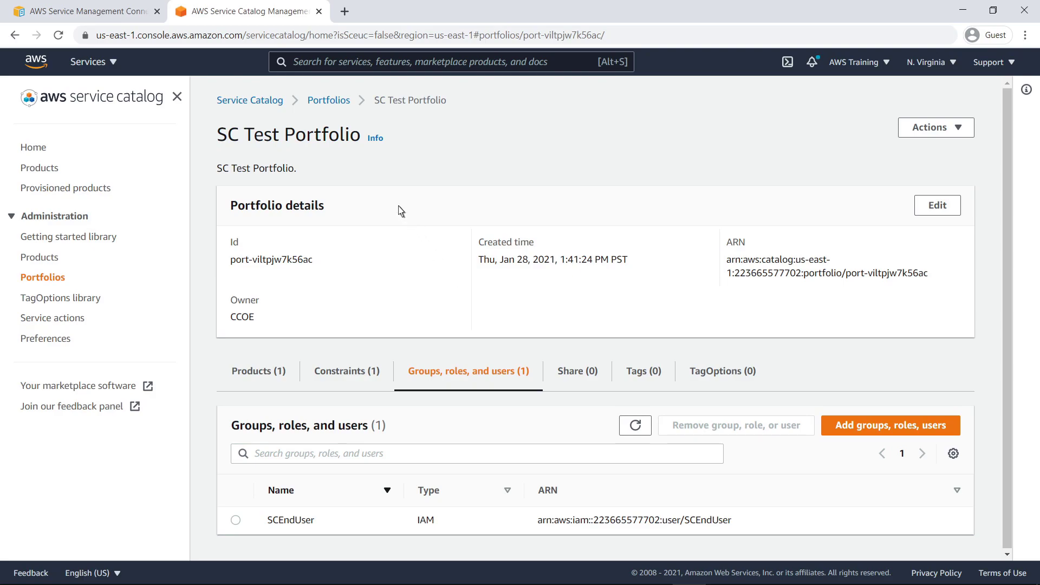
pyautogui.click(291, 64)
pyautogui.write('Config')
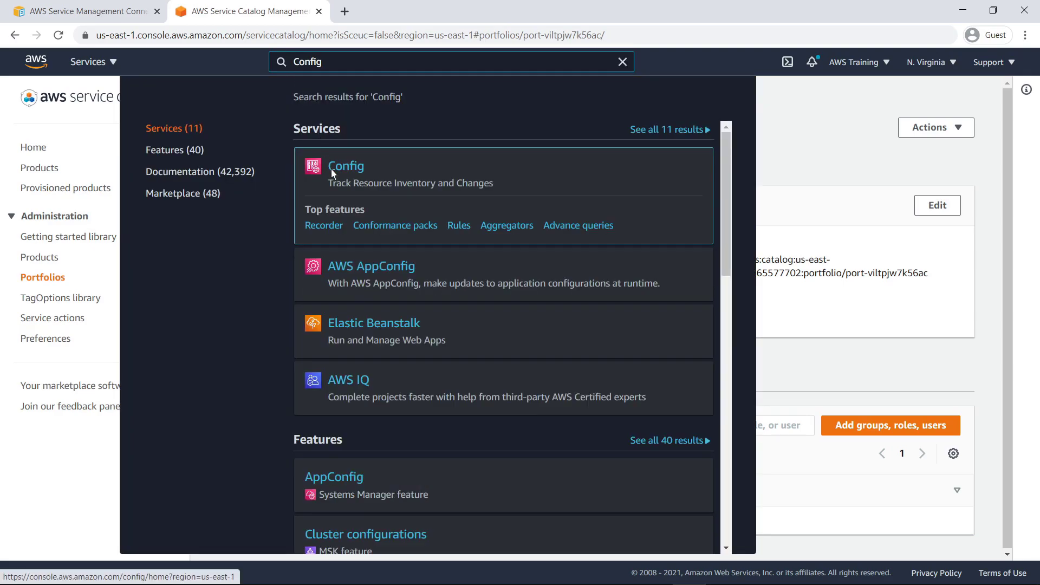
# Step: Open the AWS Config dashboard from the search results
pyautogui.click(342, 167)
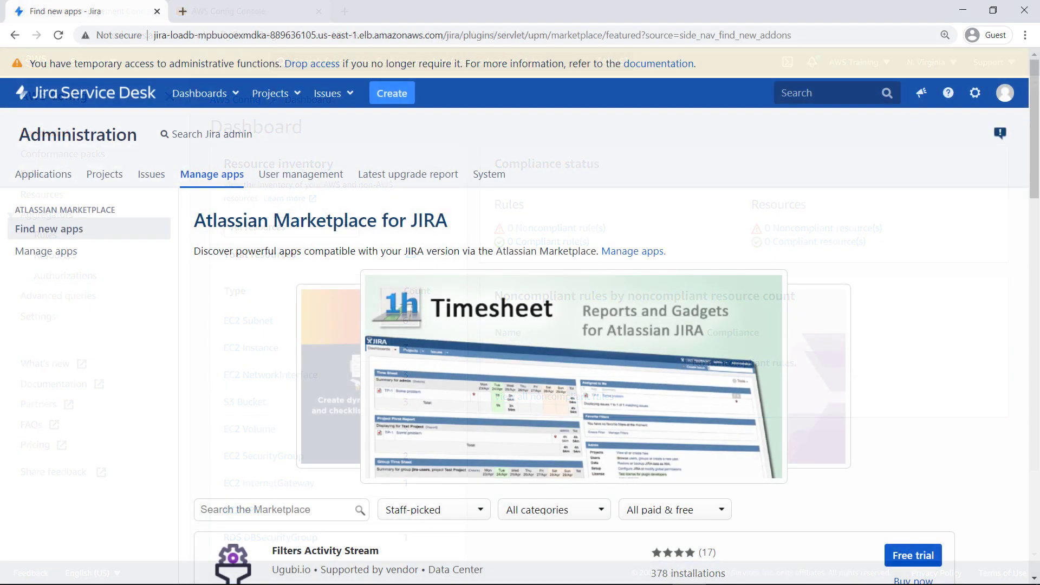
# Step: Install the 'AWS Service Management' connector app from the Marketplace and check it under Manage apps
pyautogui.click(1035, 298)
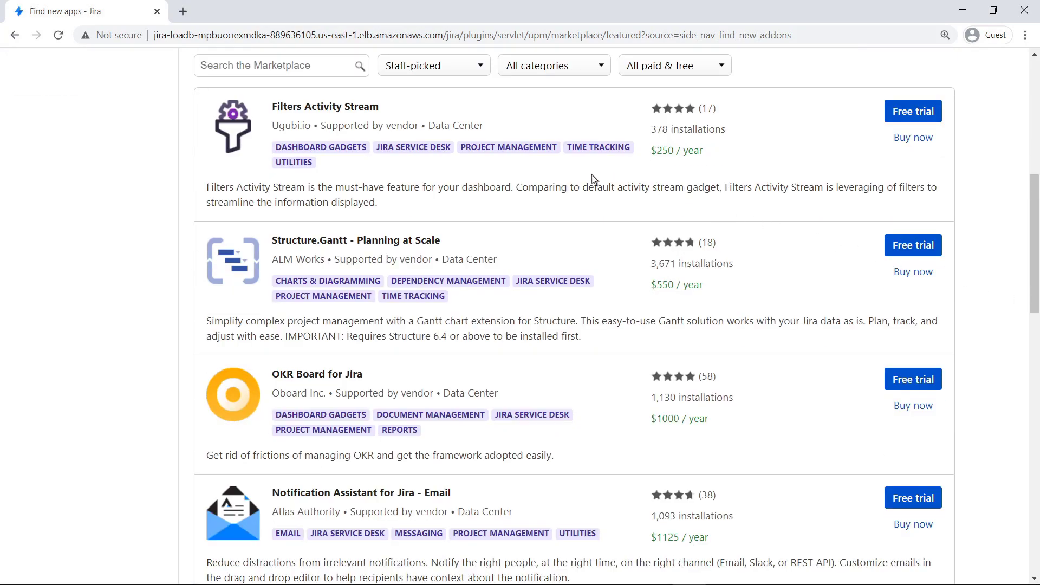
pyautogui.click(201, 75)
pyautogui.write('AWS Service Management')
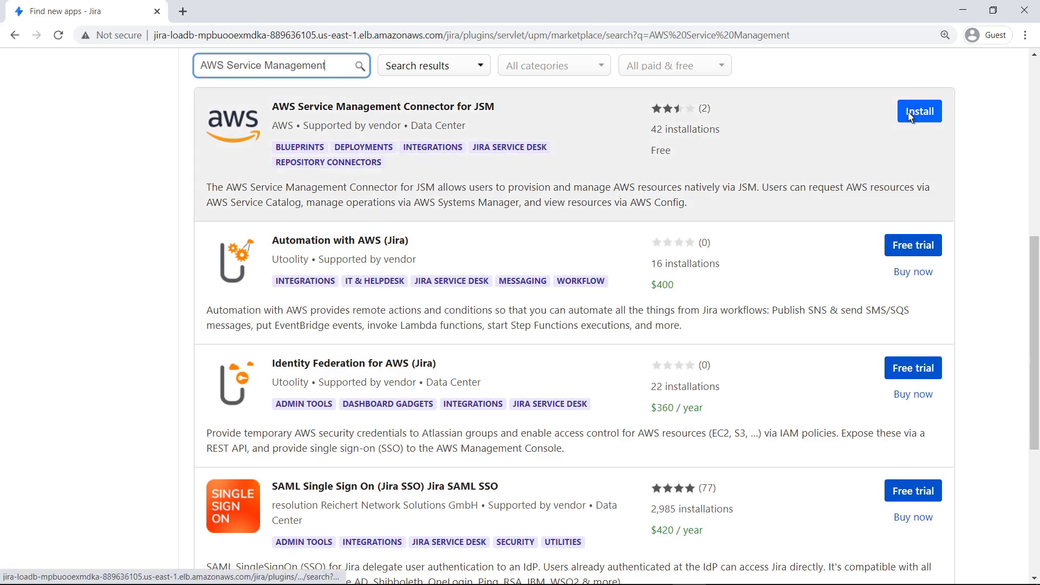
pyautogui.click(910, 116)
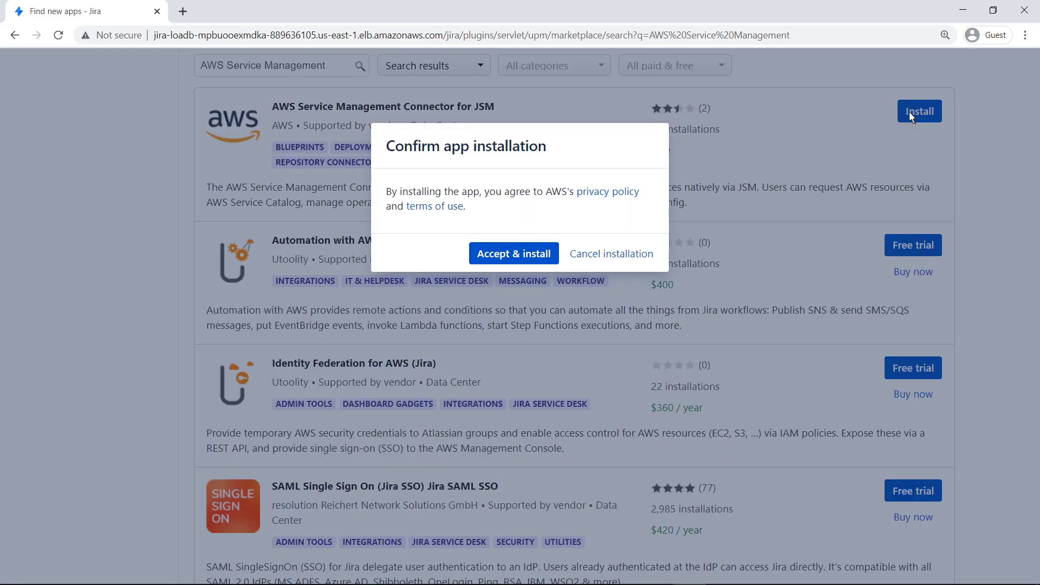
pyautogui.click(549, 255)
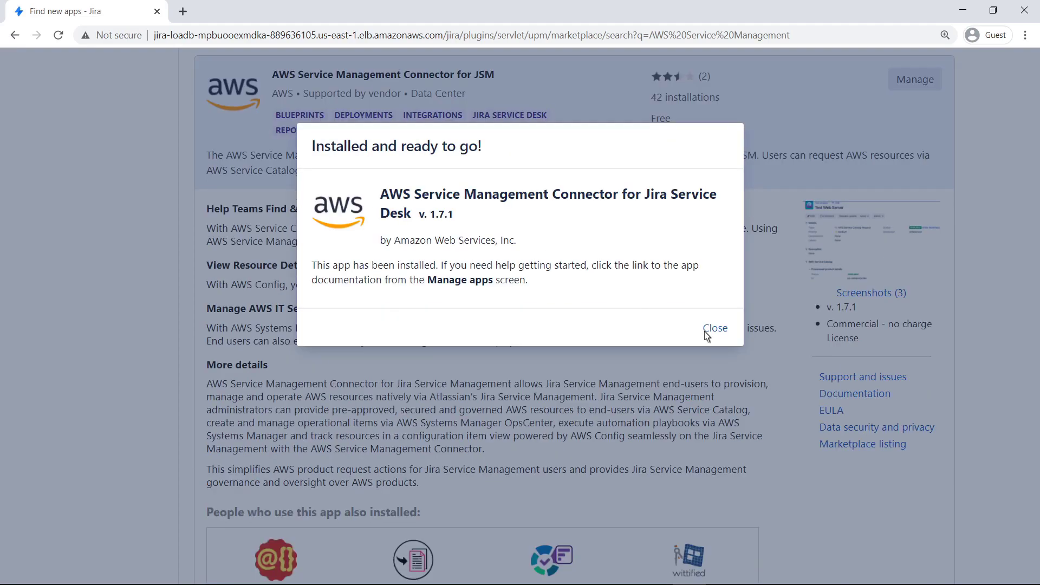
pyautogui.click(705, 332)
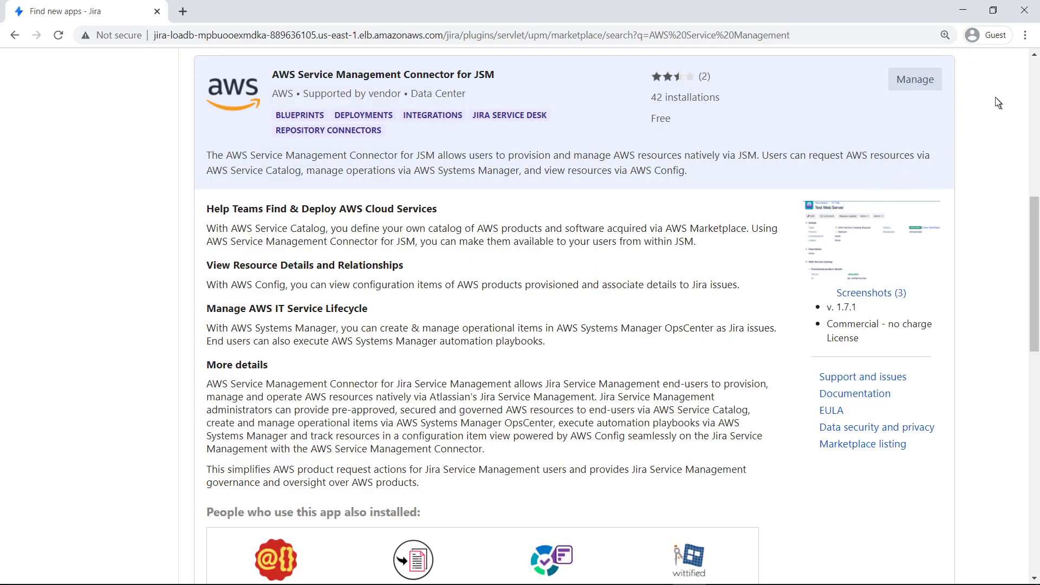
pyautogui.click(1031, 76)
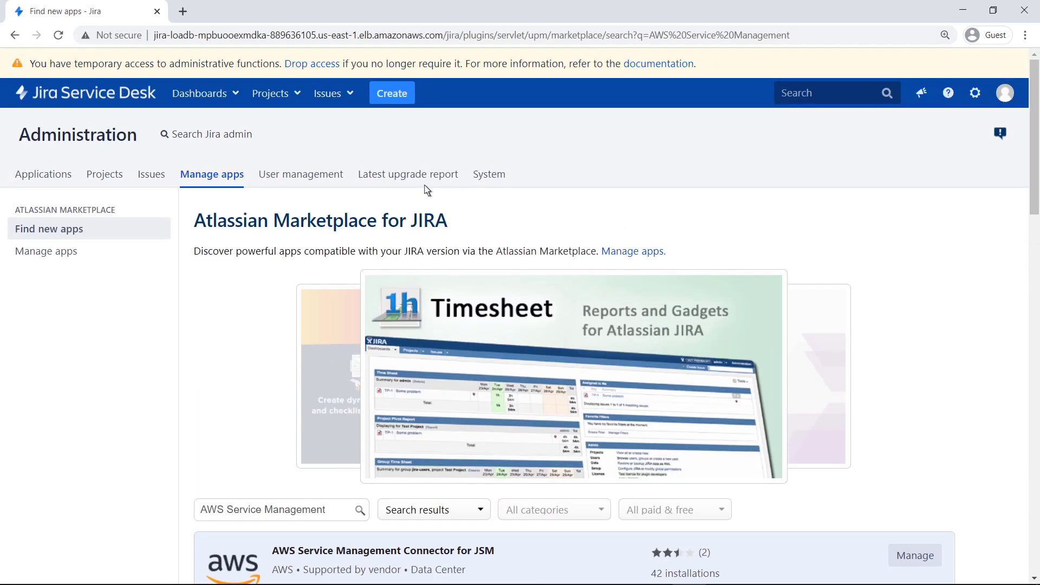
pyautogui.click(76, 253)
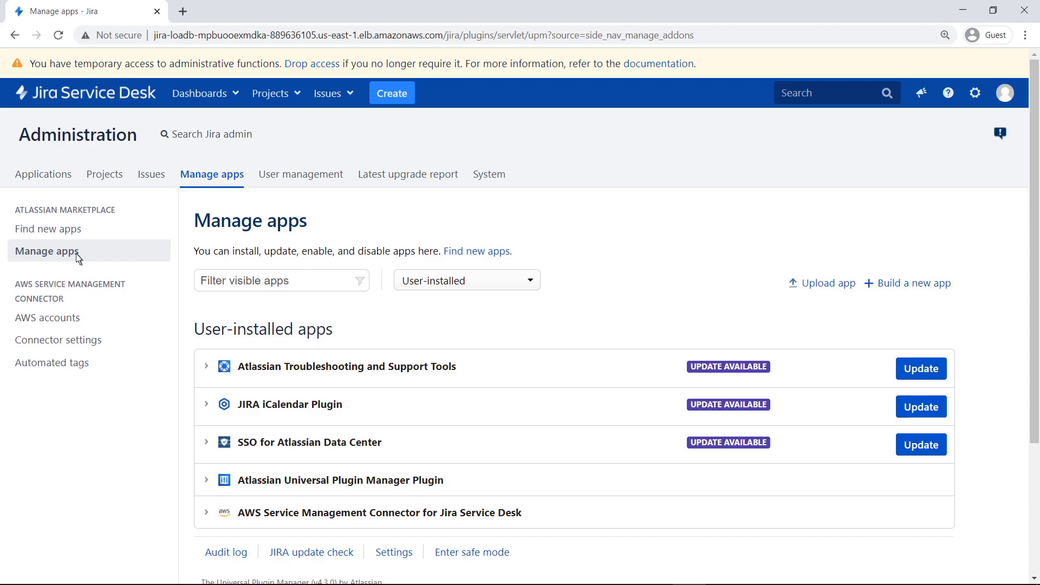
# Step: Start connecting a new AWS account with the alias 'awsaccount'
pyautogui.click(80, 320)
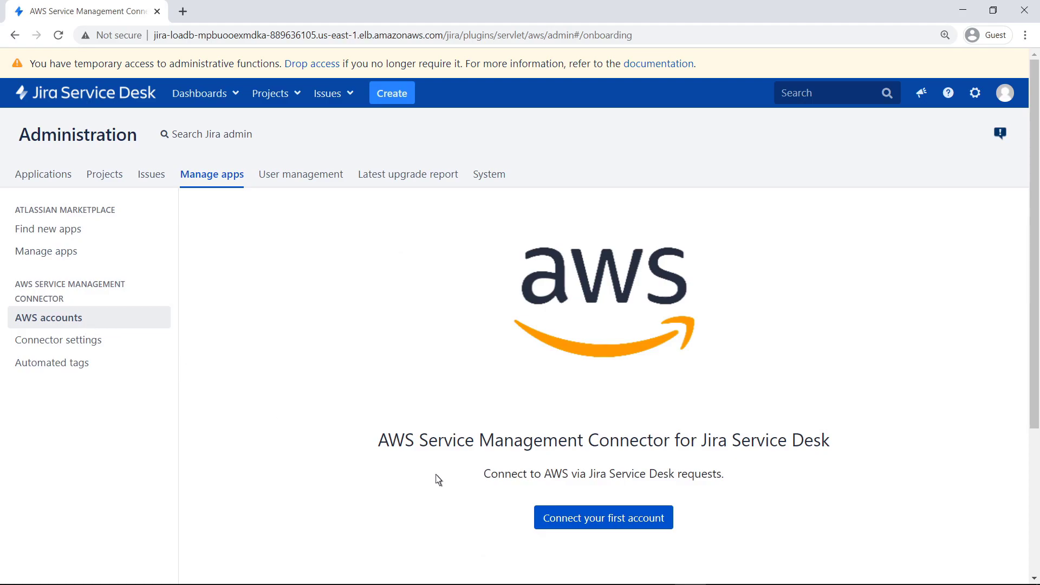
pyautogui.click(540, 521)
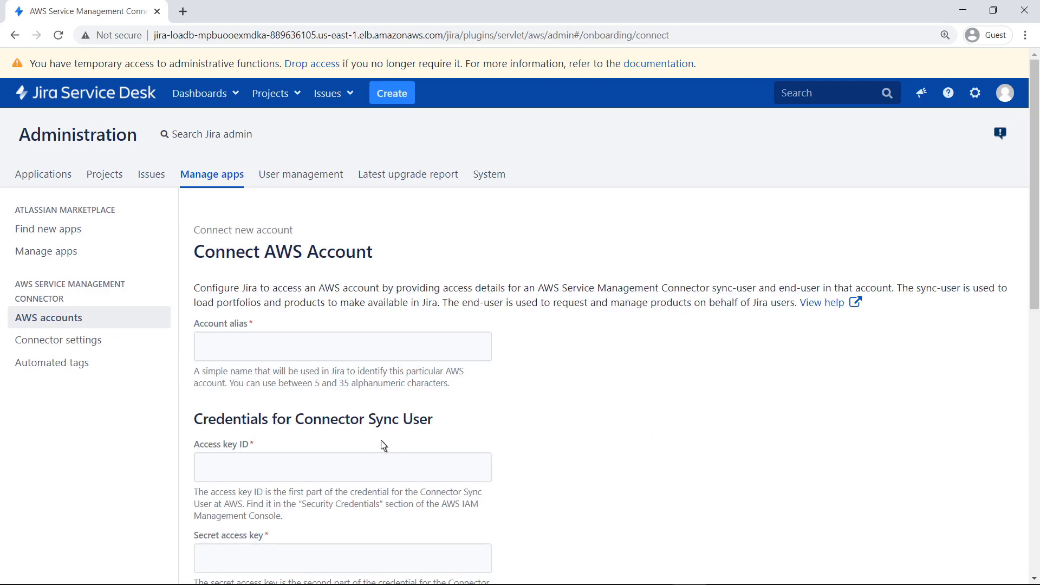
pyautogui.click(197, 350)
pyautogui.write('awsaccount')
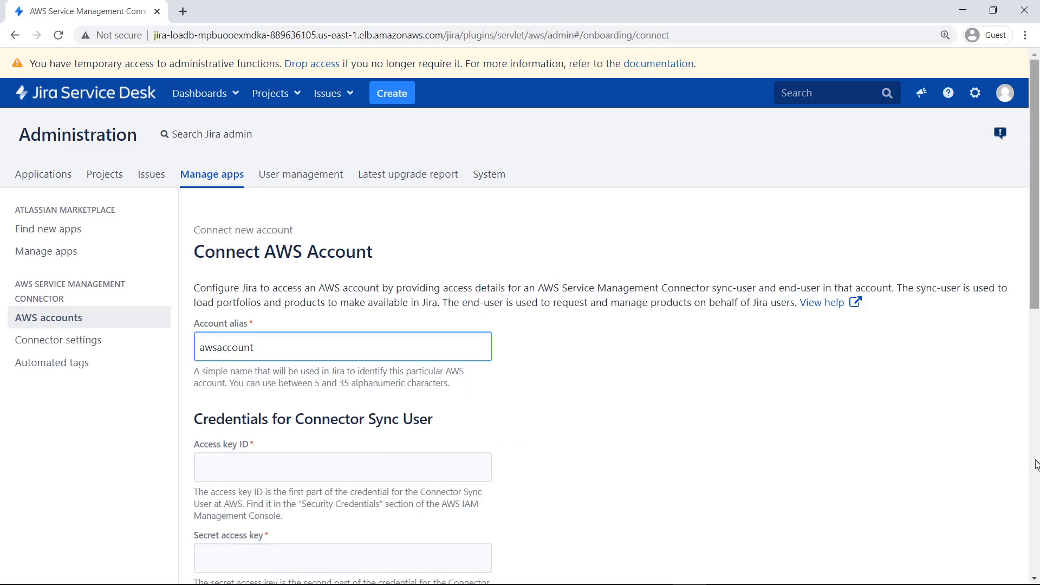
pyautogui.scroll(-6, 1033, 463)
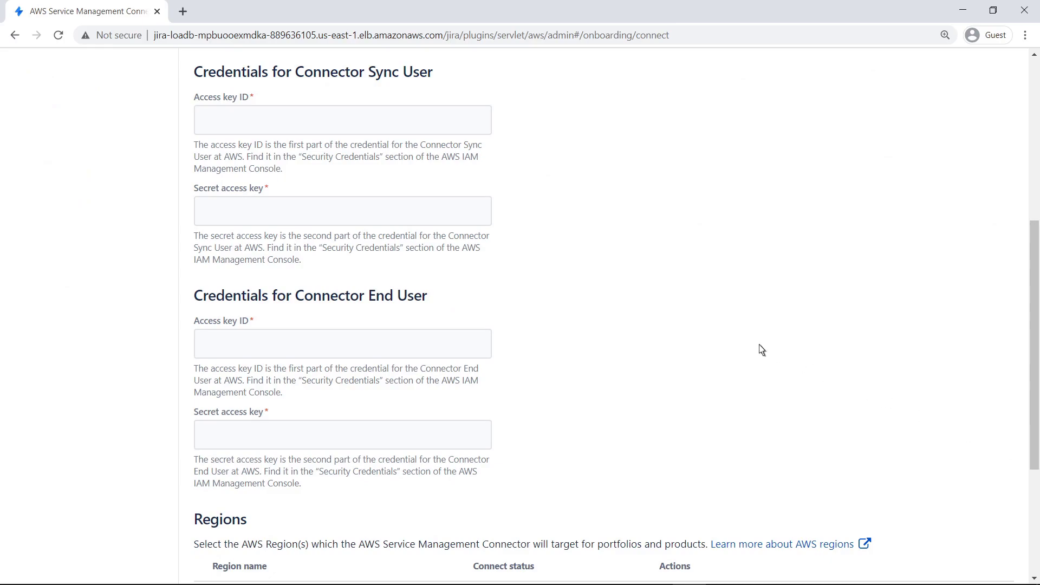
# Step: Enter the access key IDs and secret keys for the sync user and the end user
pyautogui.click(220, 121)
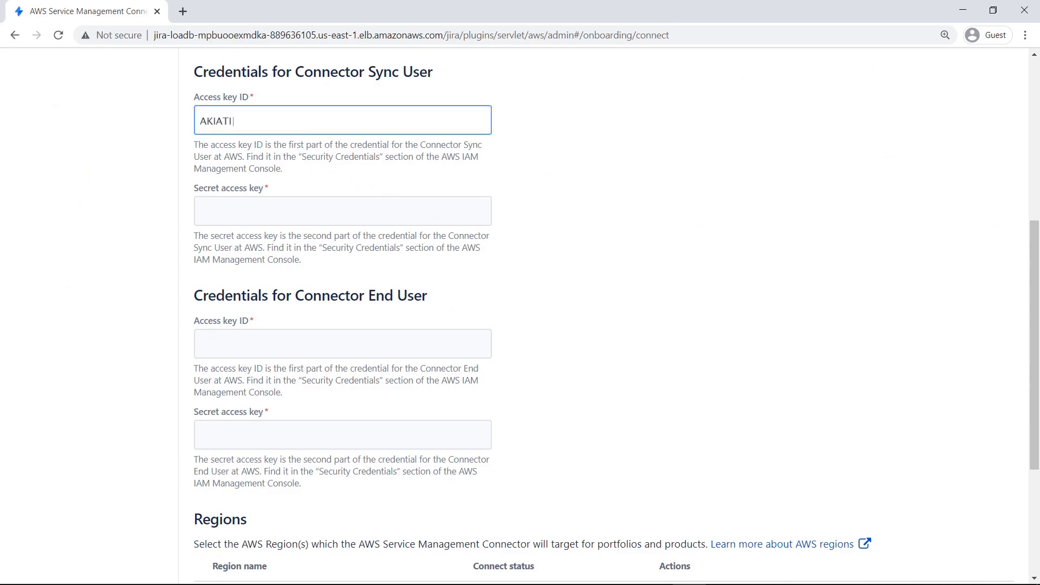
pyautogui.press('Tab')
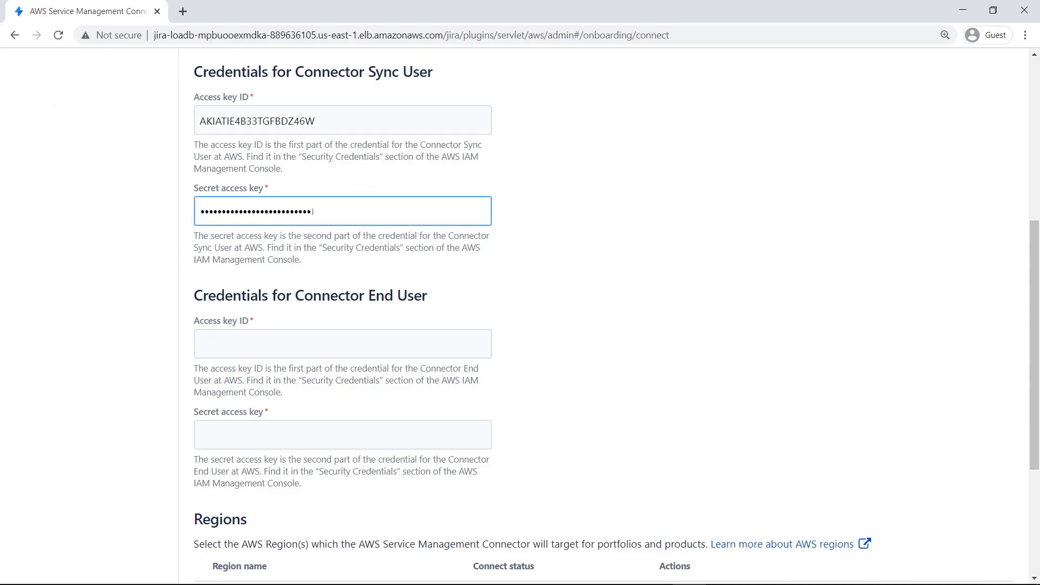
pyautogui.press('Tab')
pyautogui.press('Tab')
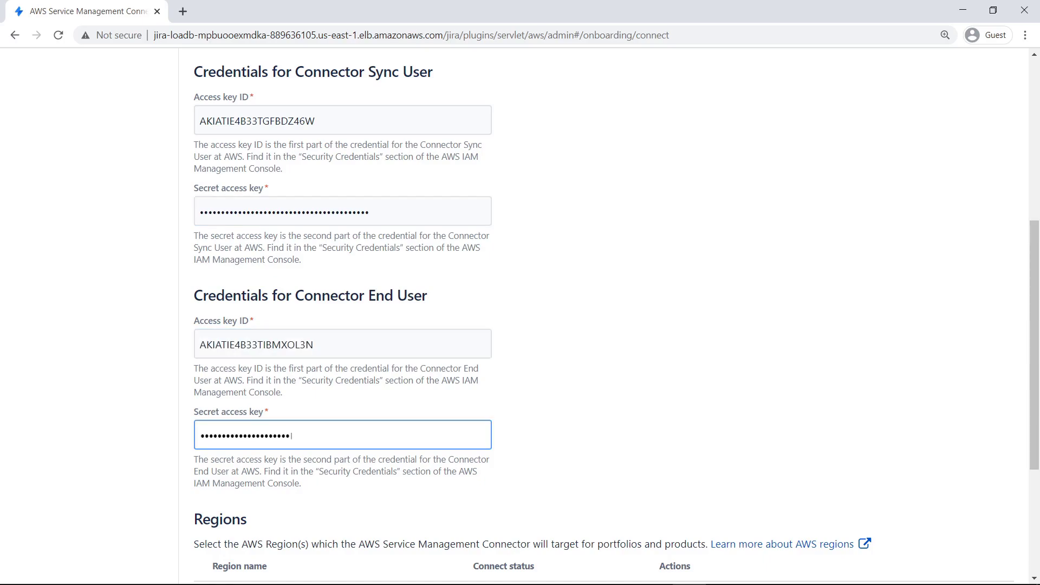
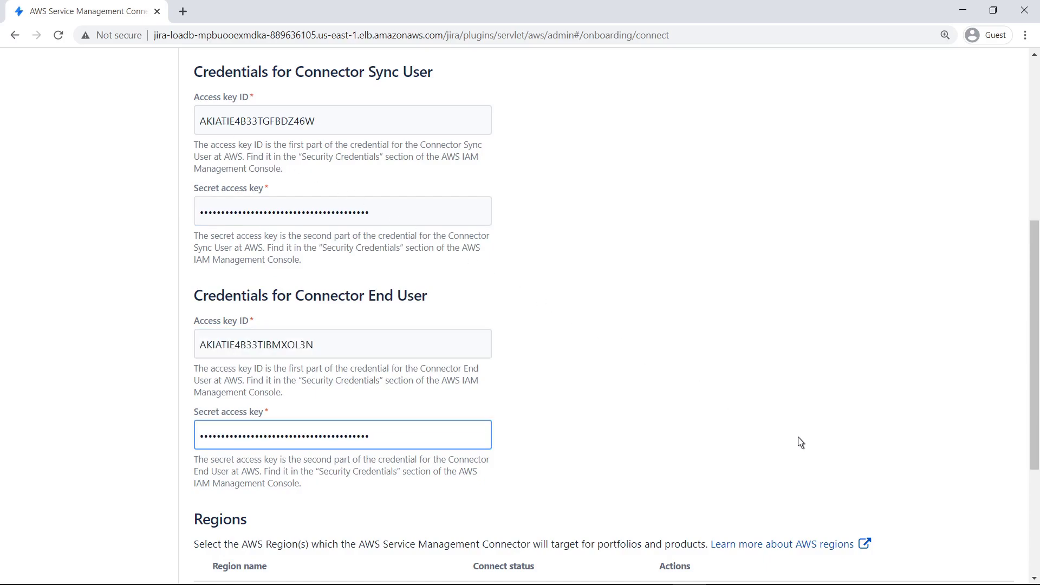
# Step: Add the US East (N. Virginia) us-east-1 region and test the AWS connectivity
pyautogui.scroll(-4, 1031, 566)
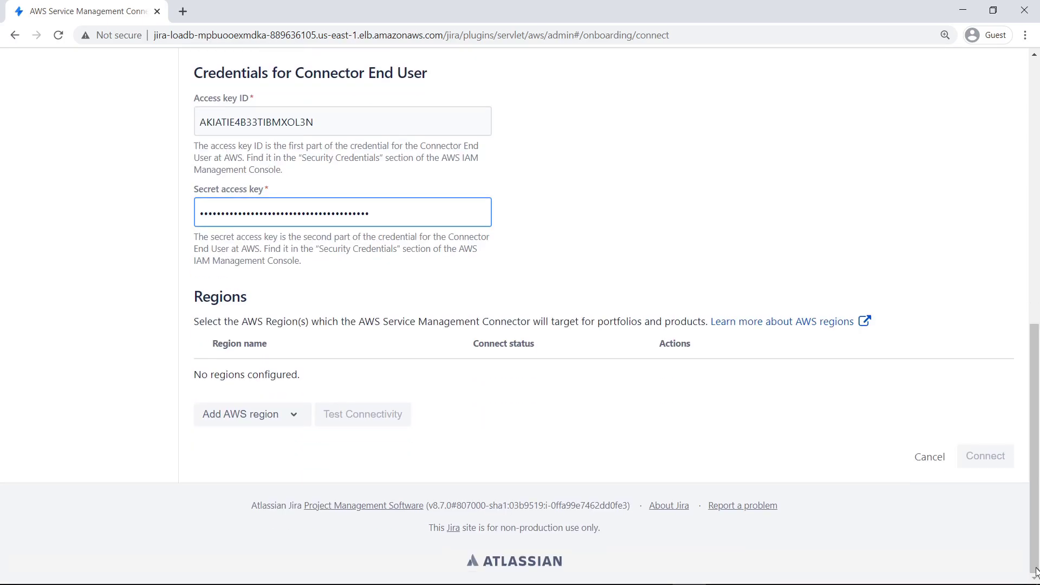
pyautogui.click(297, 422)
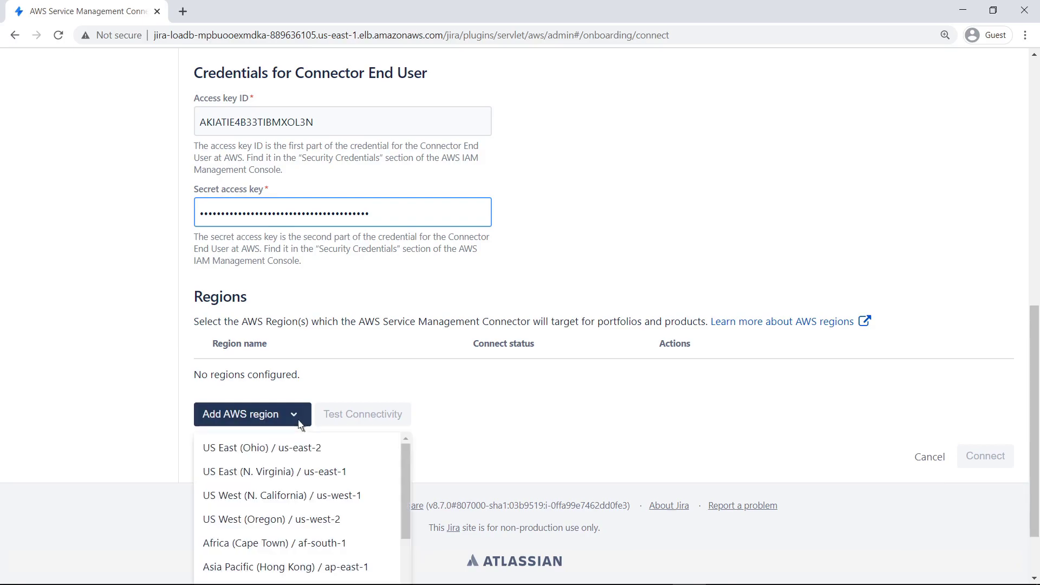
pyautogui.click(345, 472)
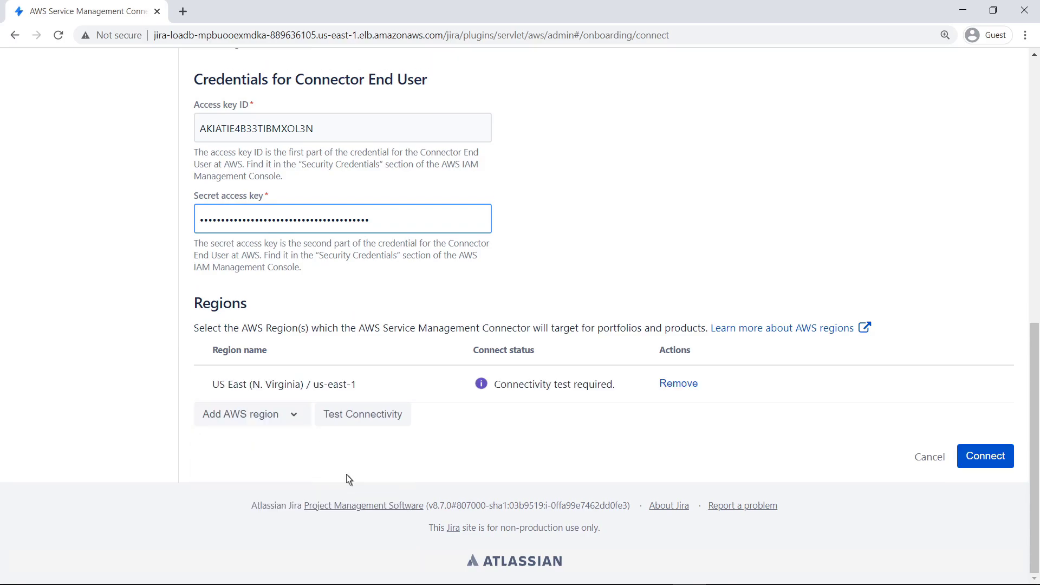
pyautogui.click(327, 421)
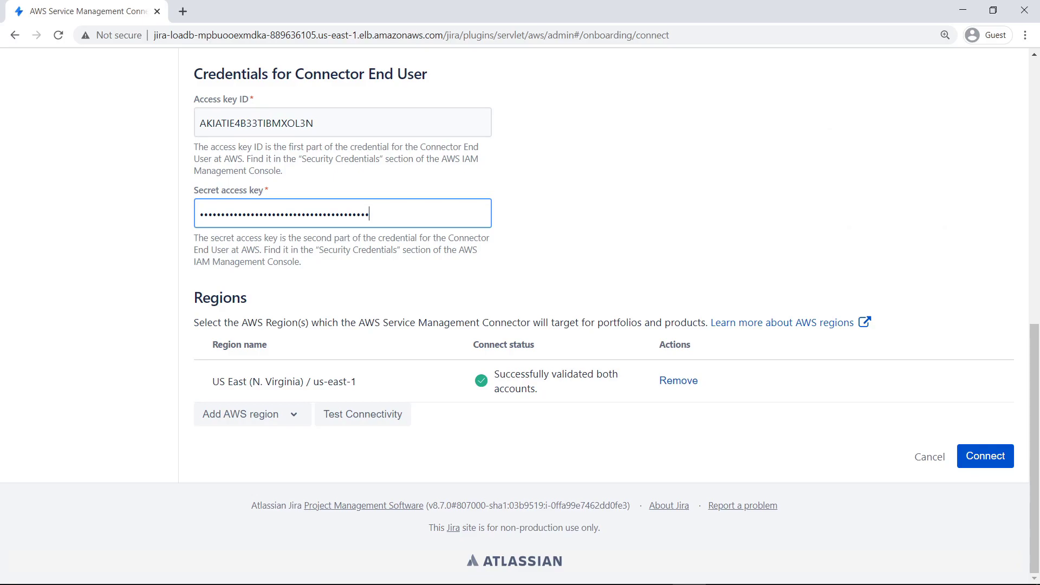
# Step: Connect the awsaccount account, sync it with AWS, and expand the US East region's portfolios
pyautogui.click(969, 458)
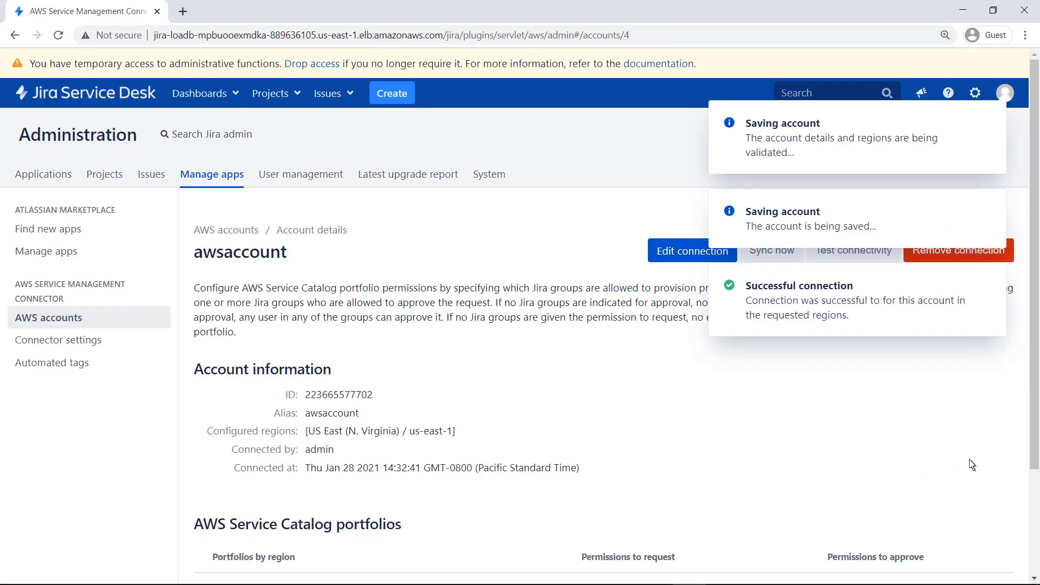
pyautogui.click(794, 250)
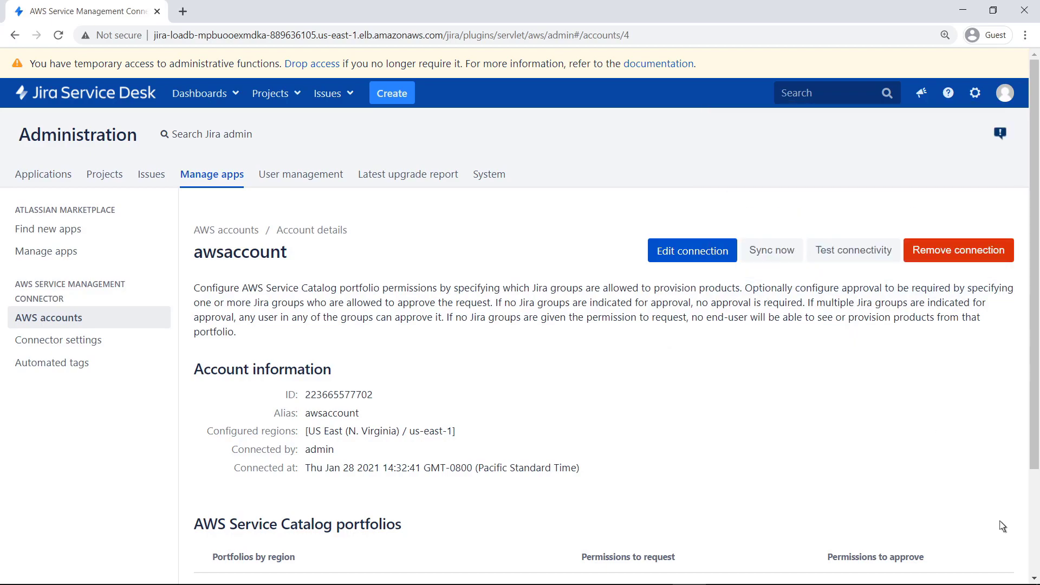
pyautogui.scroll(-3, 1035, 569)
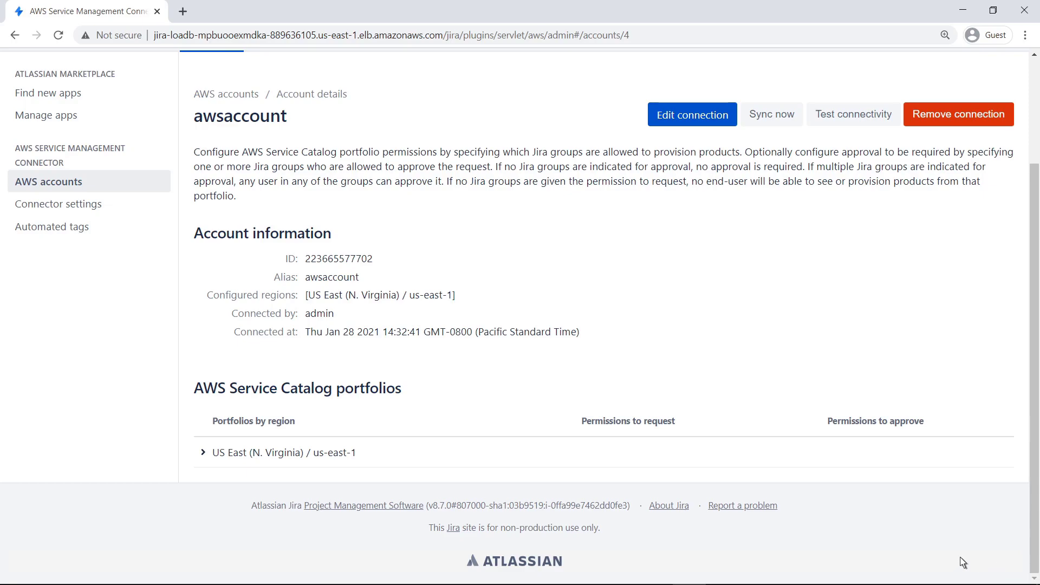
pyautogui.click(203, 456)
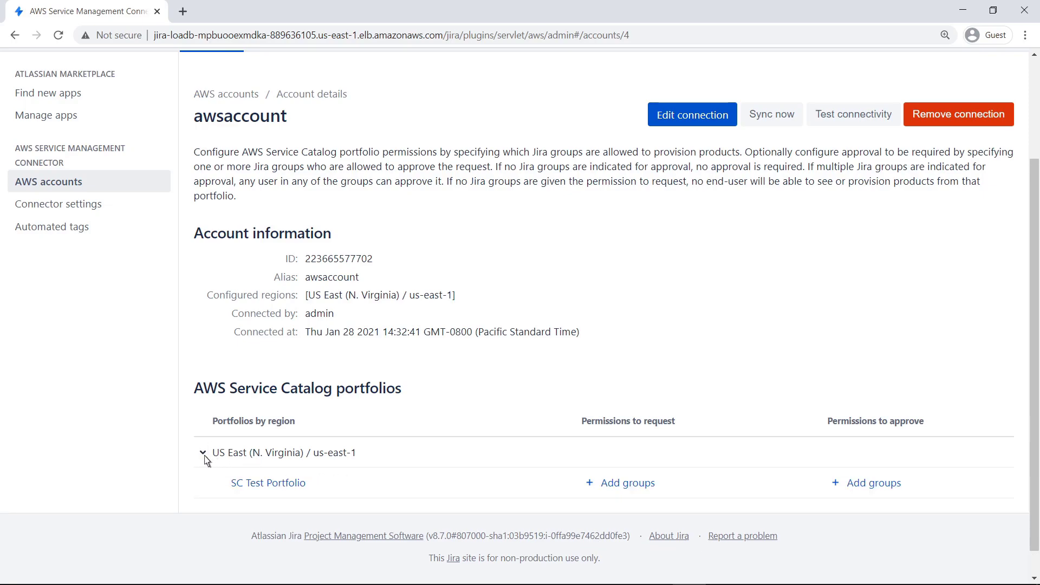
# Step: Grant jira-administrators and jira-servicedesk-users request permission on SC Test Portfolio, then return to awsaccount
pyautogui.click(606, 488)
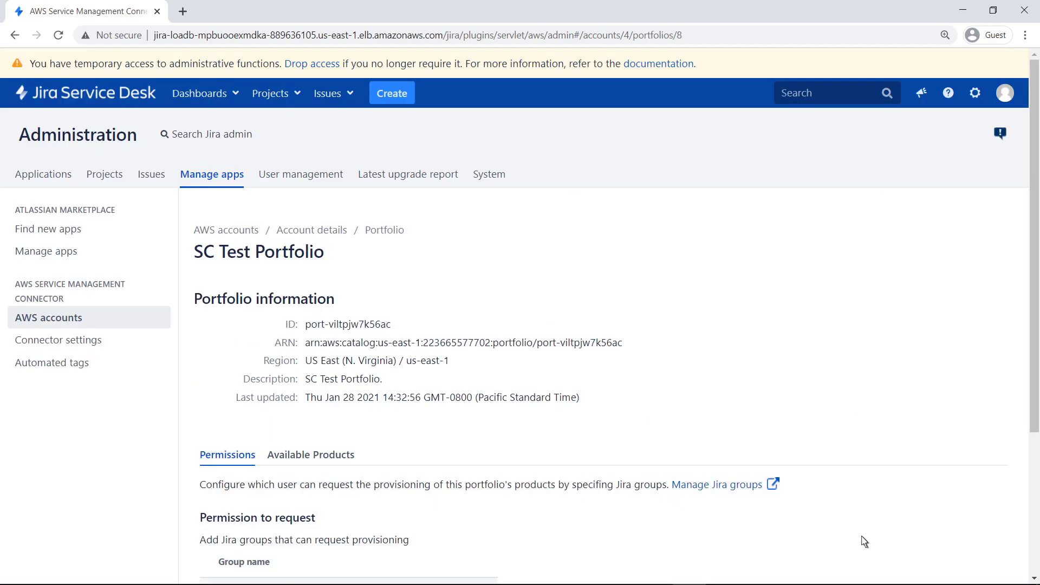
pyautogui.scroll(-4, 1035, 574)
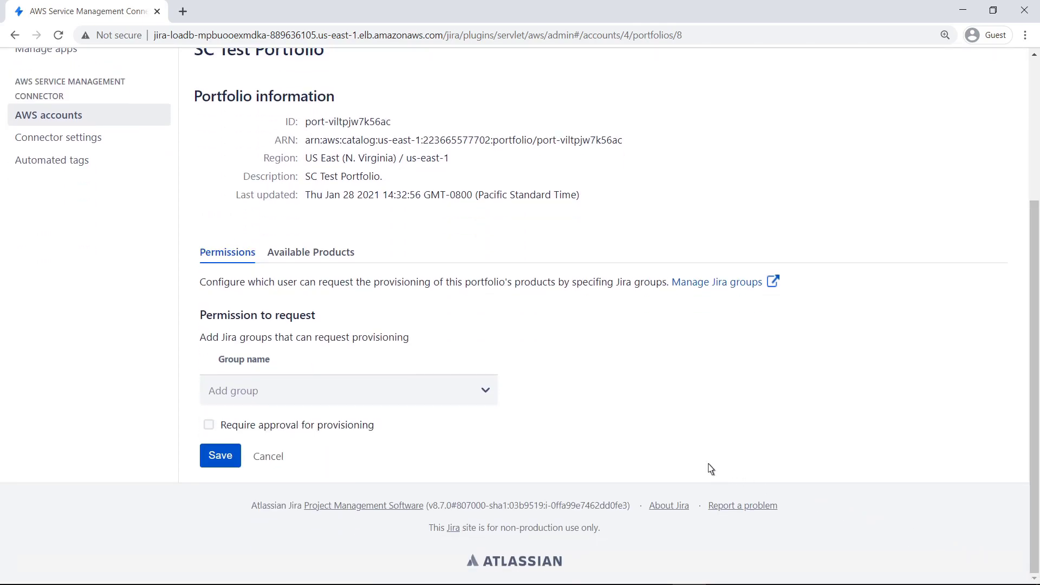
pyautogui.click(487, 391)
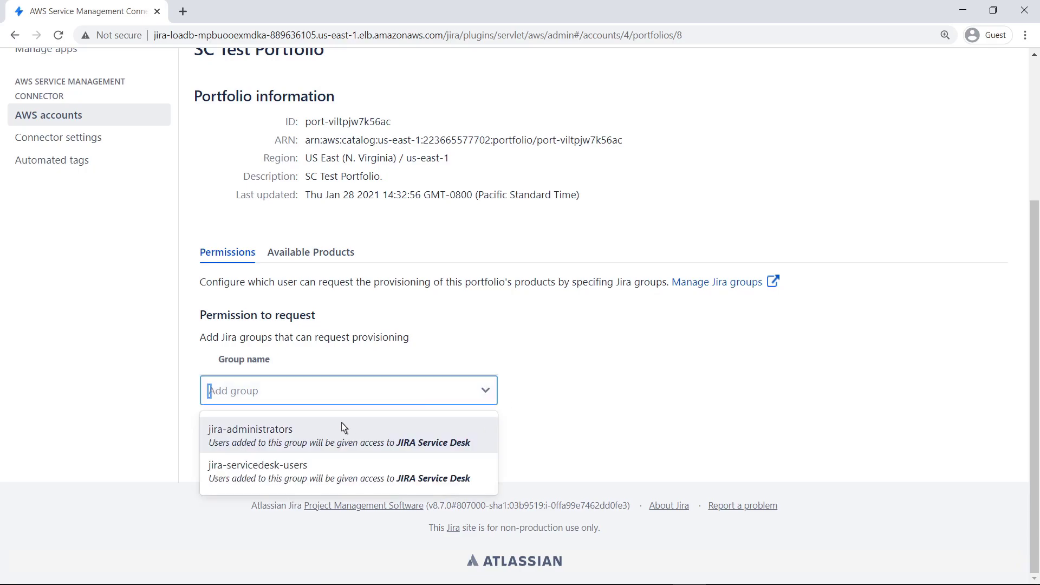
pyautogui.click(297, 435)
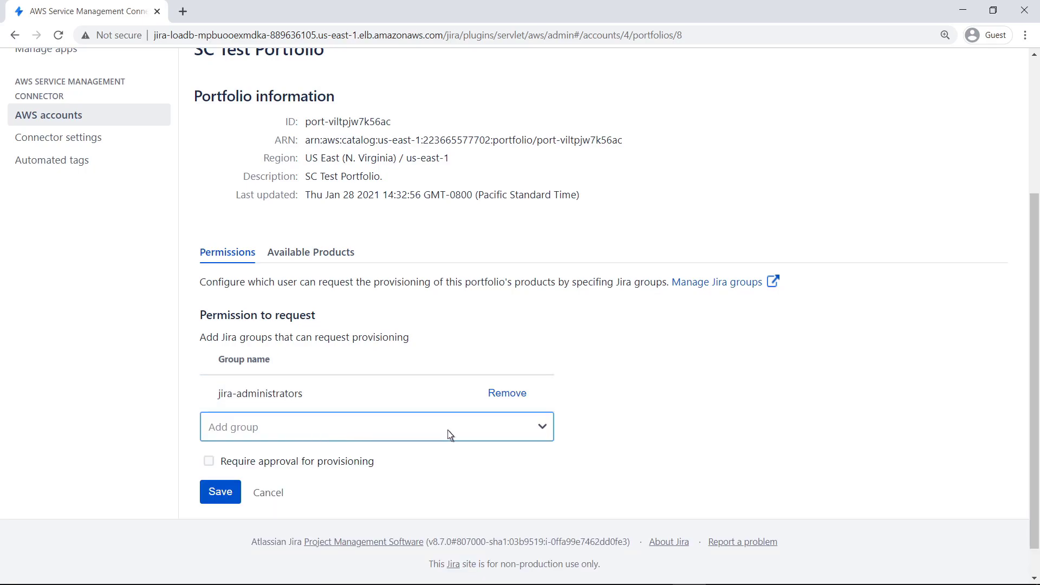
pyautogui.click(543, 427)
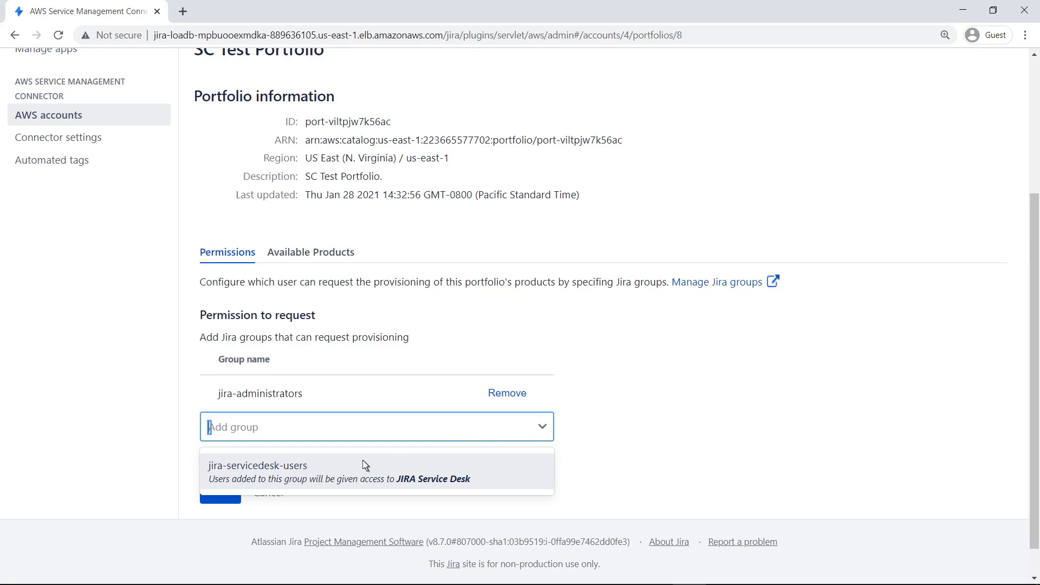
pyautogui.click(312, 474)
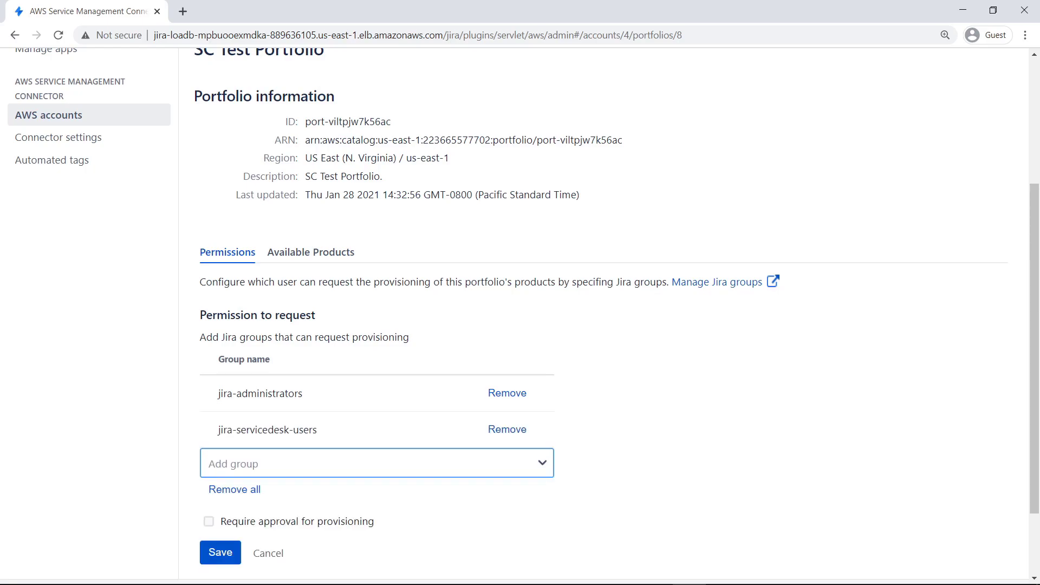
pyautogui.click(233, 558)
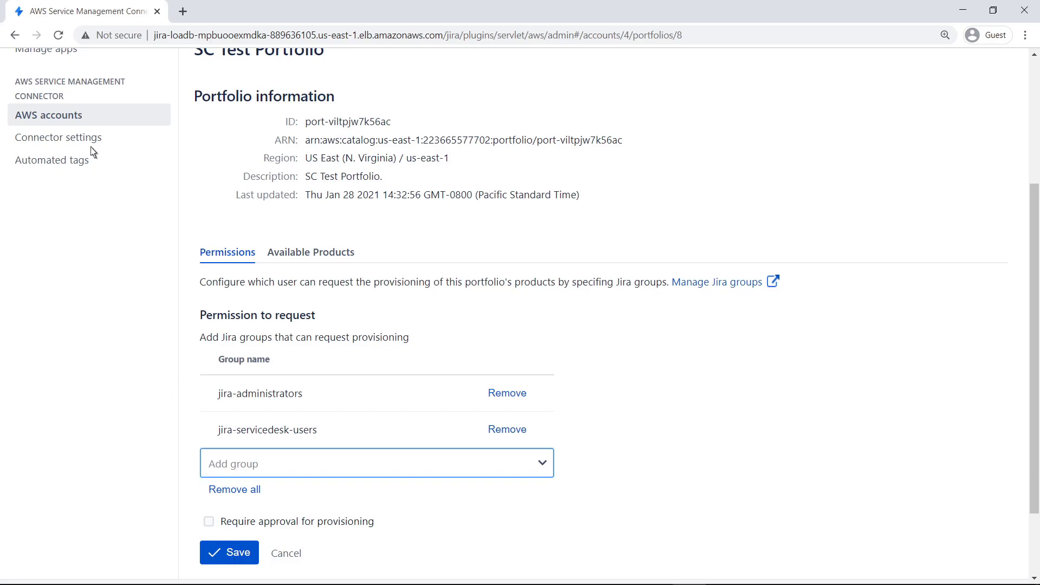
pyautogui.click(81, 117)
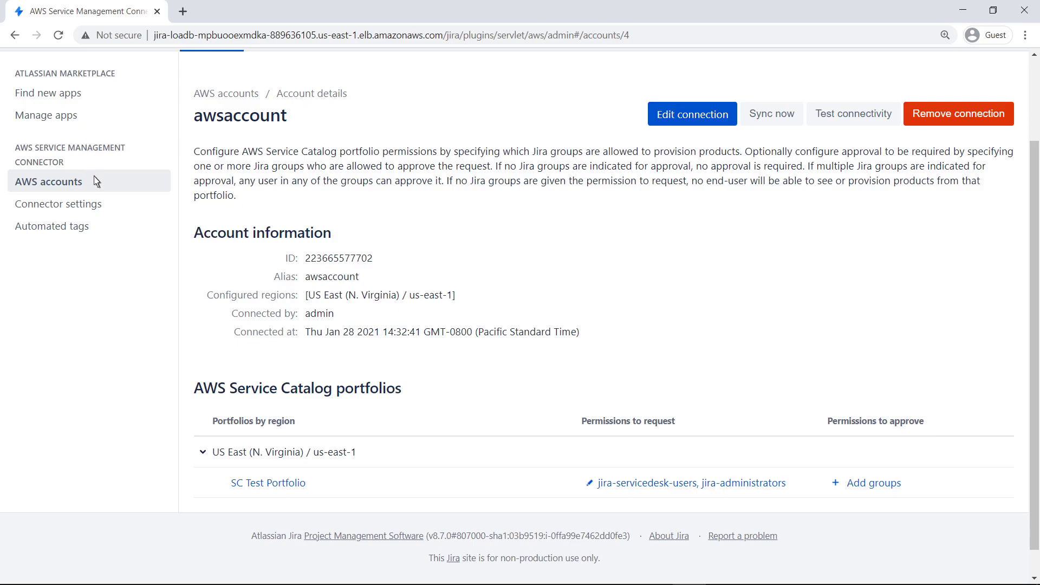
# Step: Open Connector settings and scroll to the Projects enabled for Connector section
pyautogui.click(99, 204)
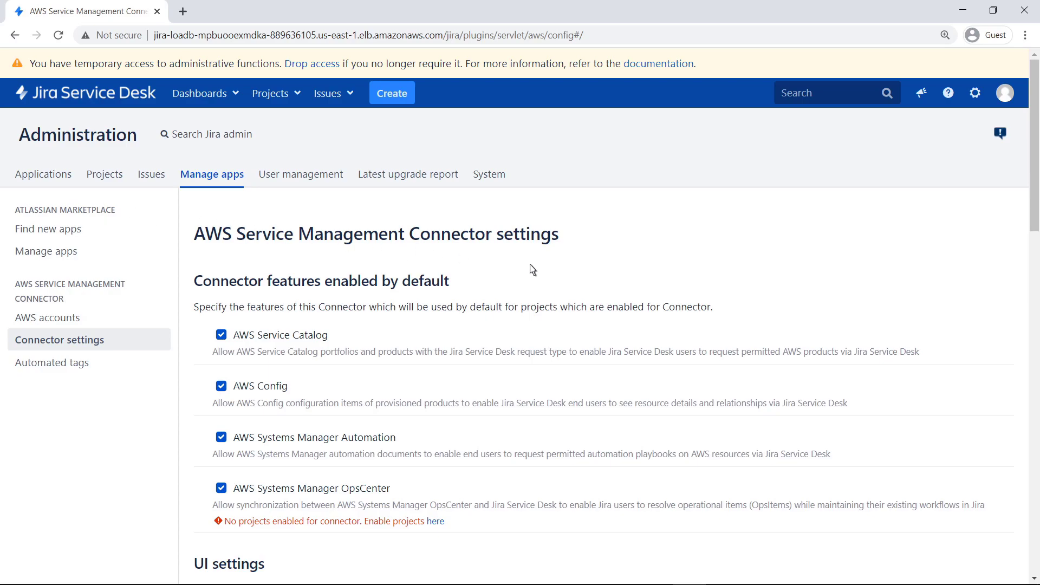
pyautogui.scroll(-6, 1034, 340)
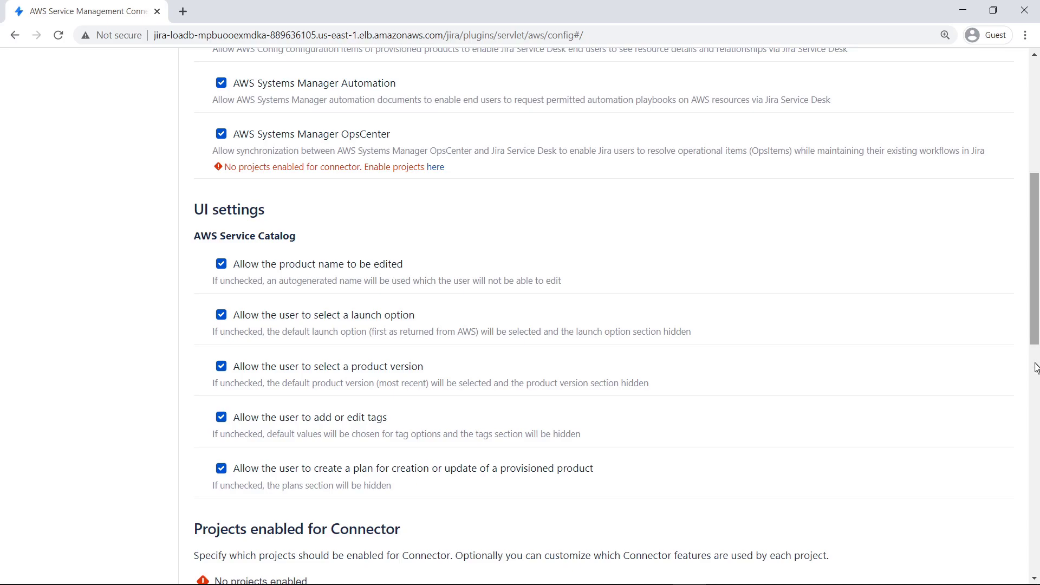
pyautogui.click(1035, 485)
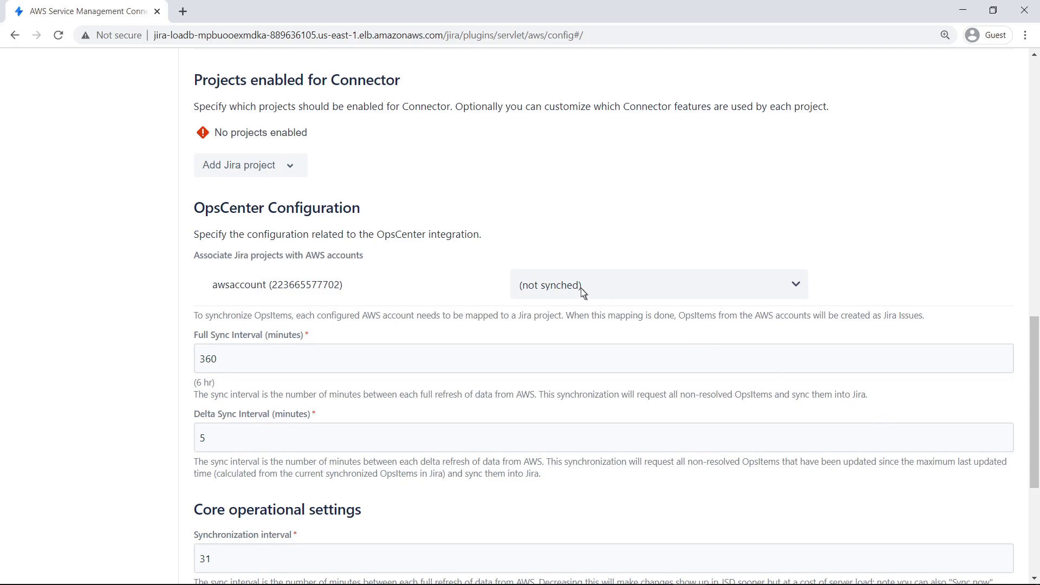
# Step: Enable the SampleServiceDesk (SAM) project for the connector and save the configuration
pyautogui.click(291, 165)
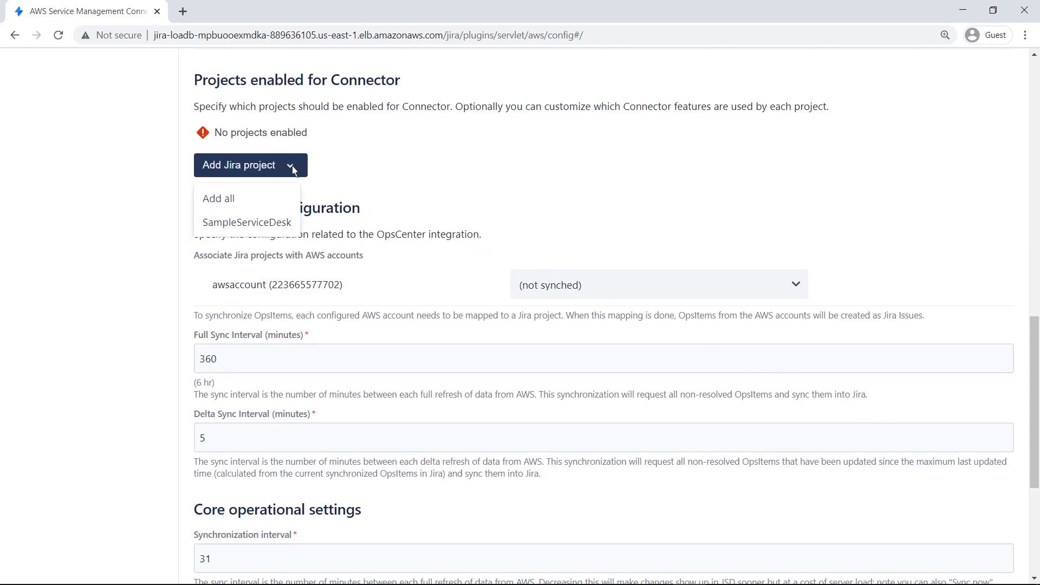
pyautogui.click(291, 225)
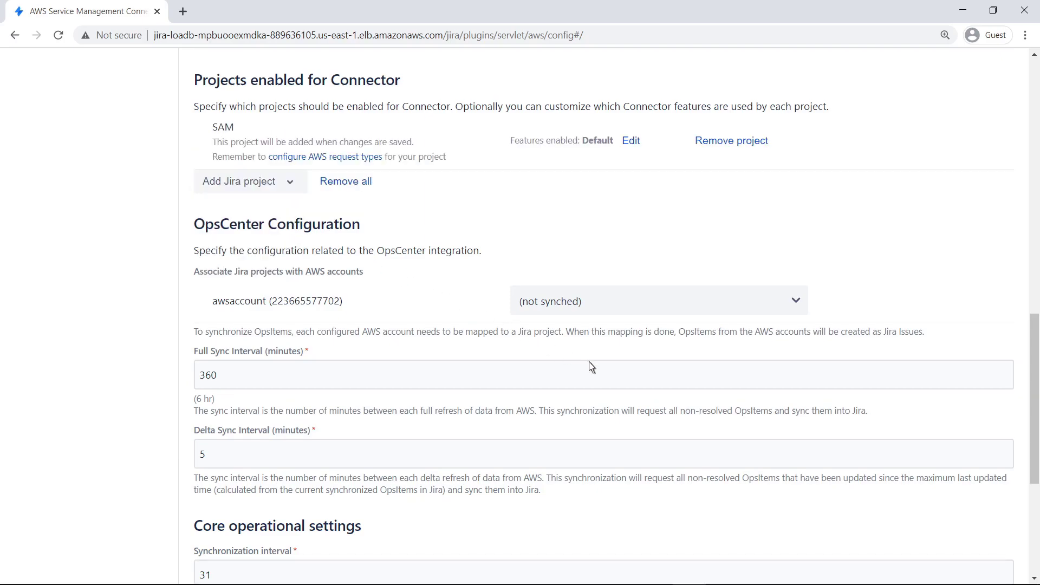
pyautogui.scroll(-5, 1031, 573)
pyautogui.scroll(-1, 1032, 564)
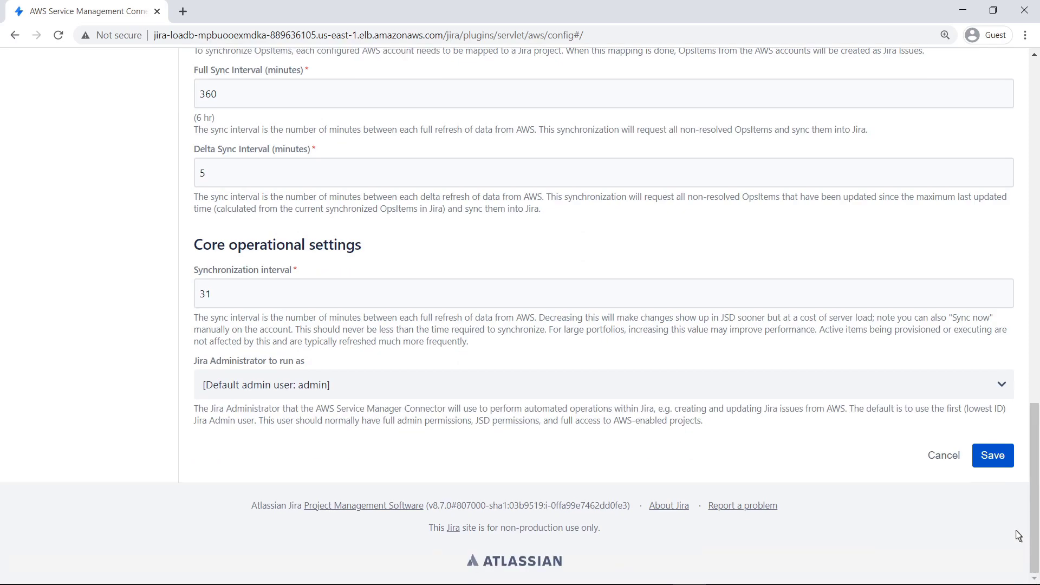
pyautogui.click(984, 461)
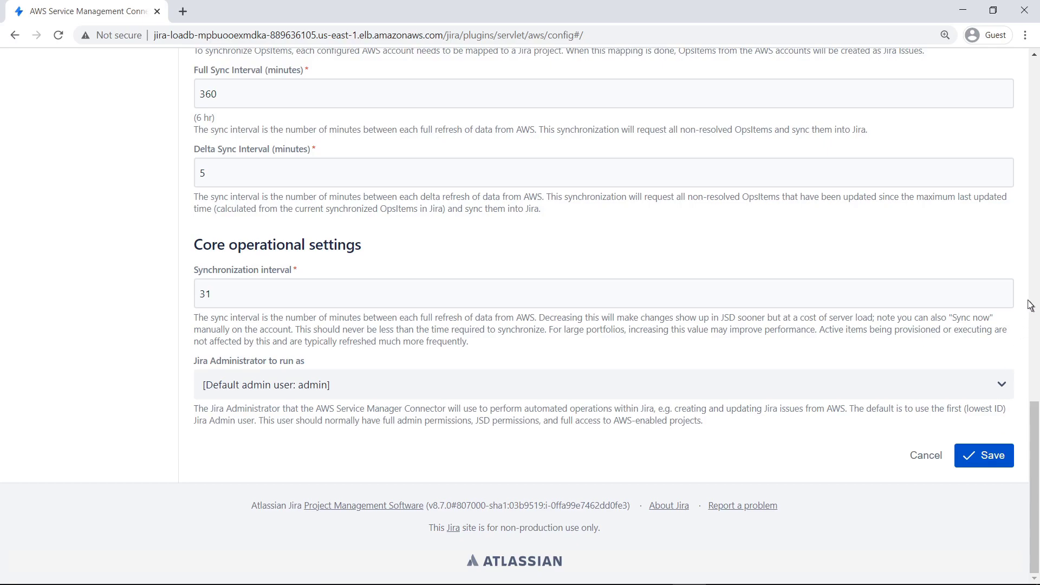
pyautogui.scroll(7, 1035, 287)
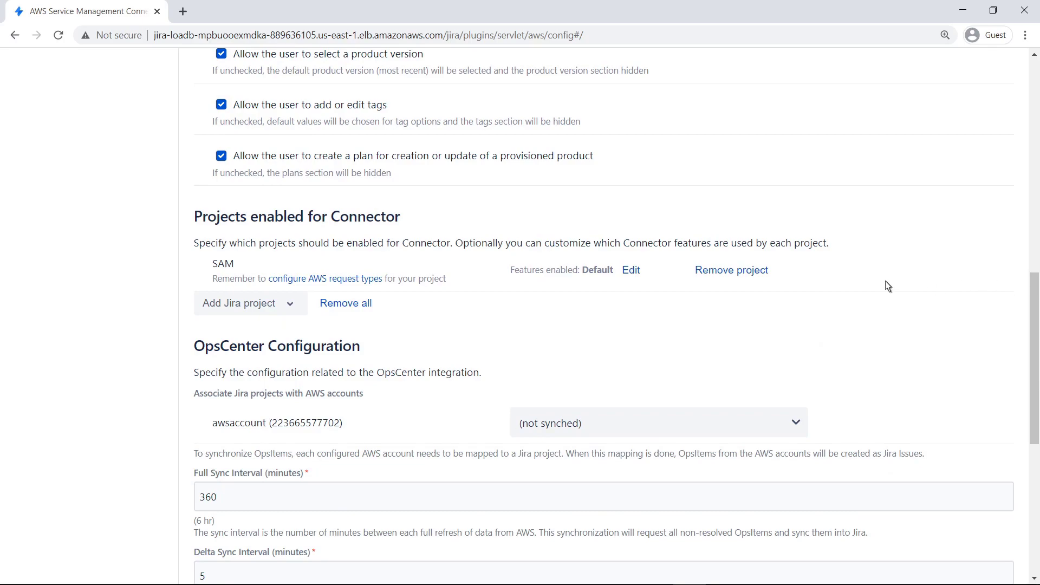
# Step: Add the Request AWS Service Catalog Product request type to the Servers and Infrastructure group
pyautogui.click(381, 280)
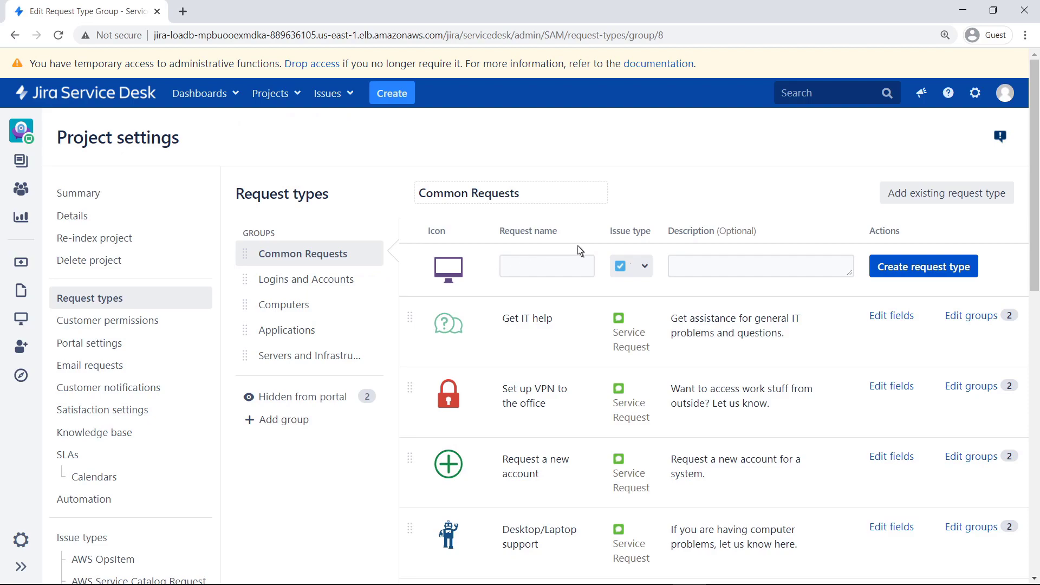
pyautogui.click(896, 202)
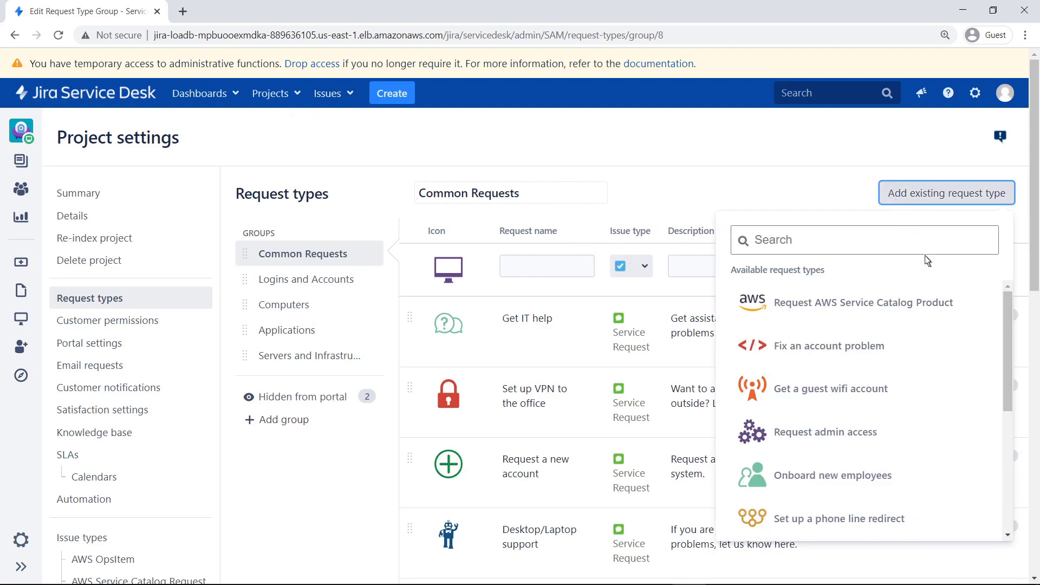
pyautogui.click(956, 311)
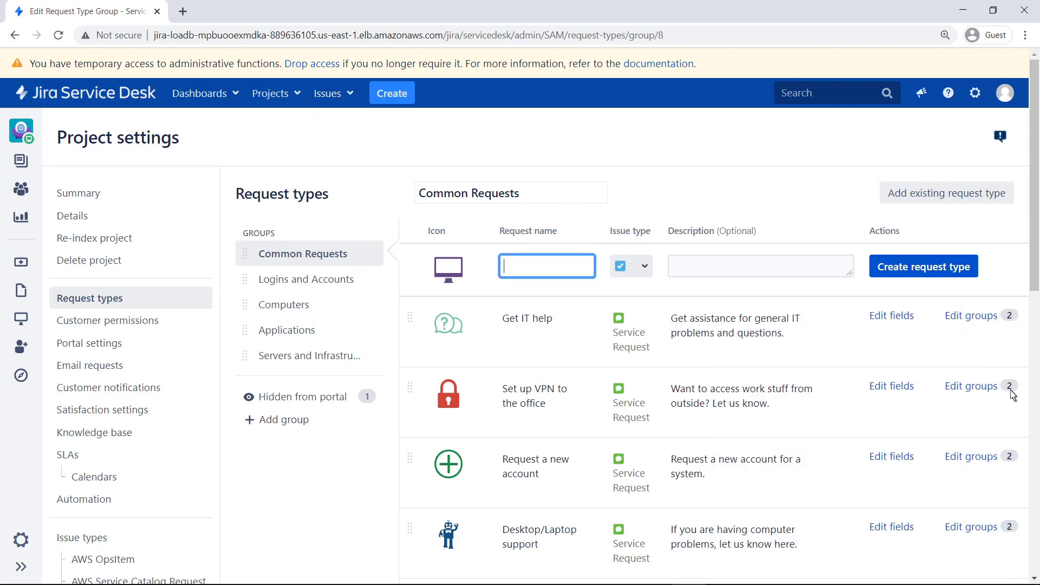
pyautogui.scroll(-5, 1034, 431)
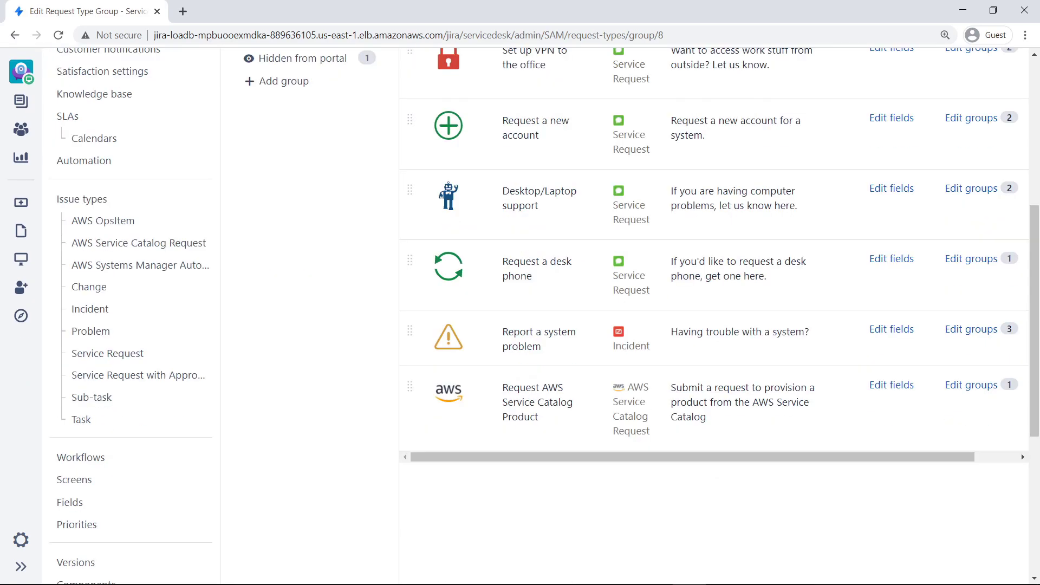
pyautogui.click(997, 388)
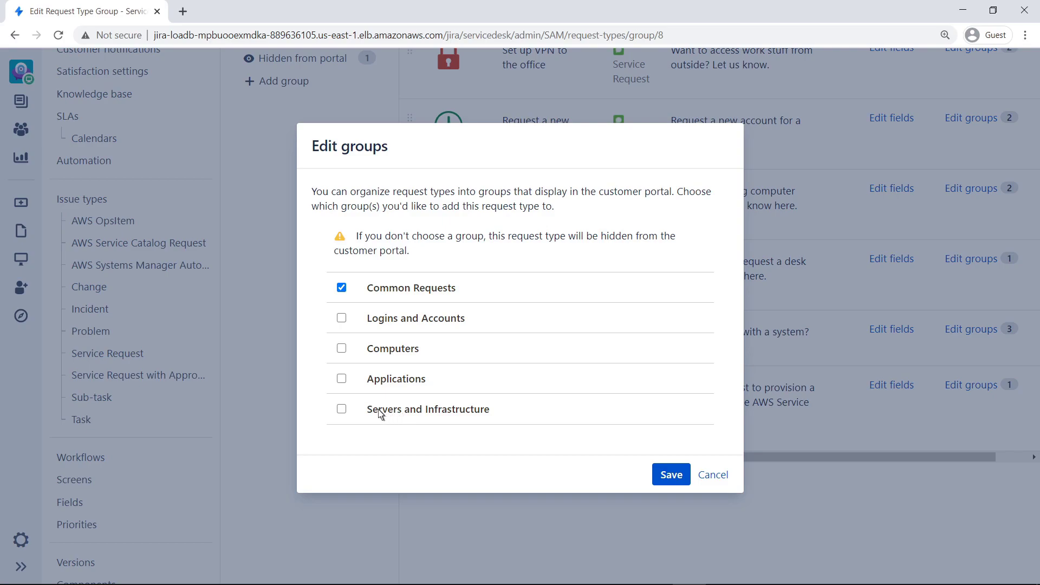
pyautogui.click(342, 410)
pyautogui.click(670, 475)
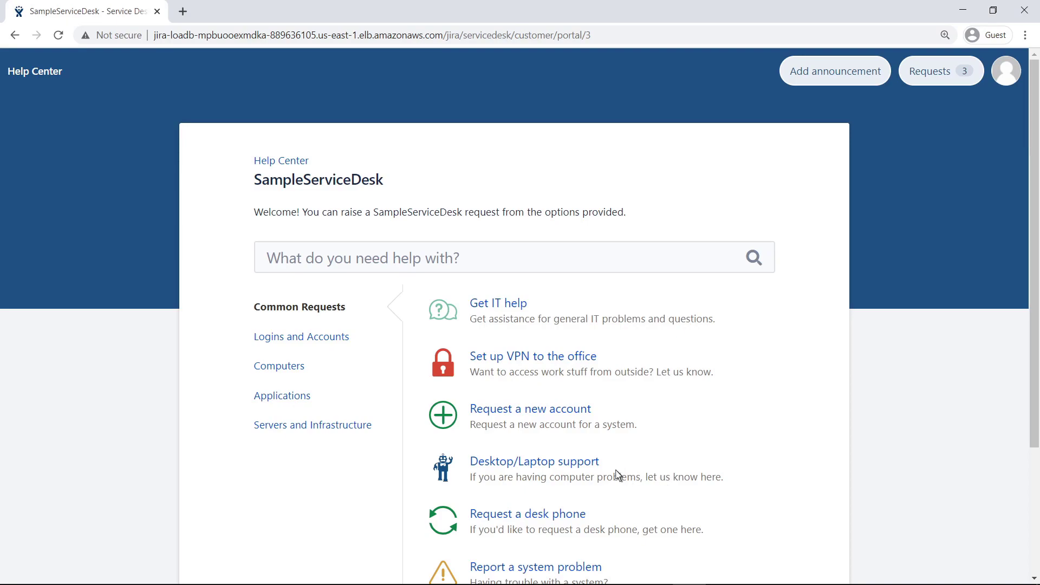
# Step: Start a Request AWS Service Catalog Product request titled 'Sample S3 Bucket' for S3 WithLifeCycle
pyautogui.click(371, 433)
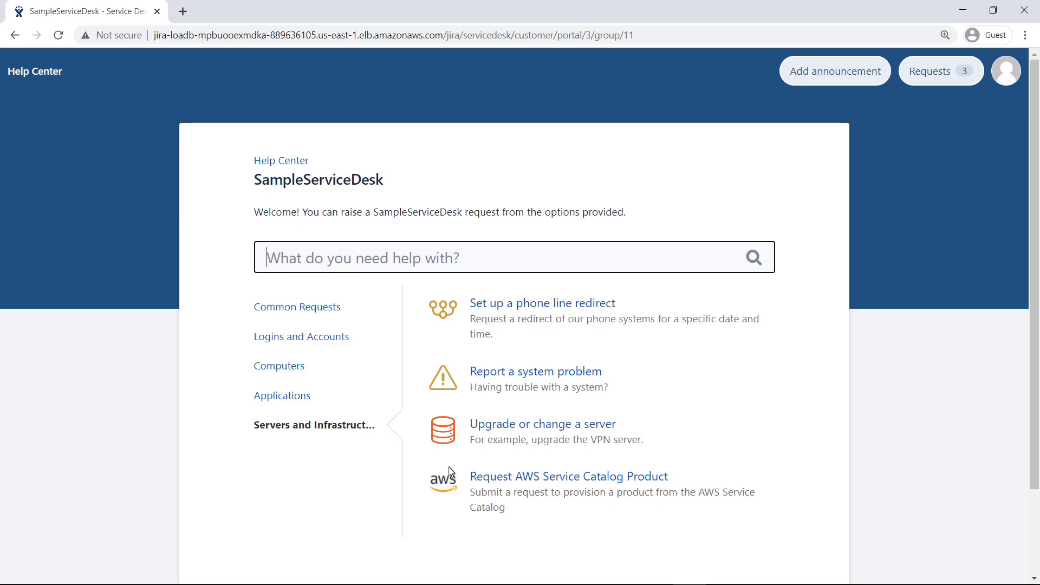
pyautogui.click(475, 479)
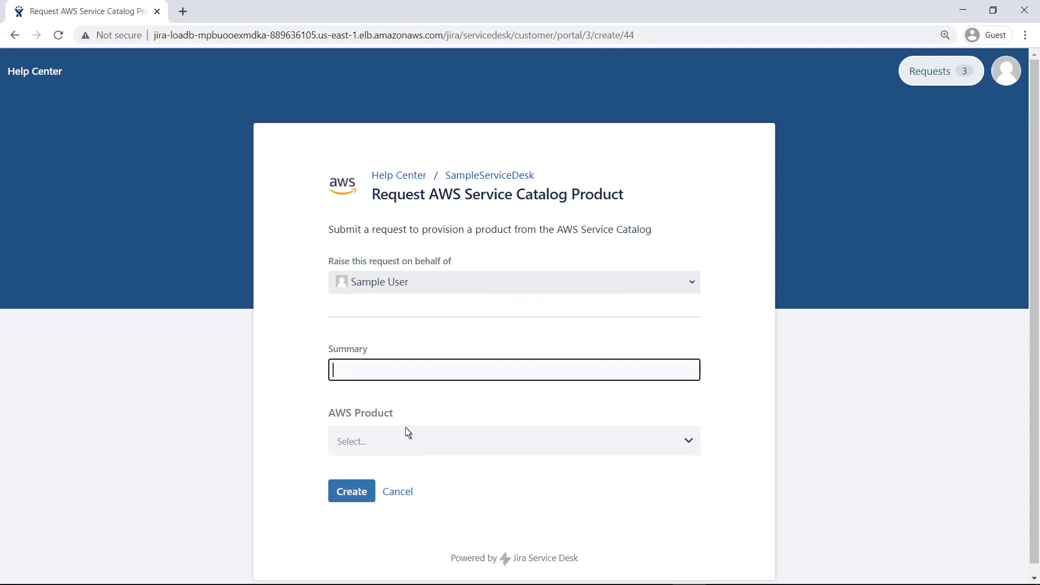
pyautogui.write('Sample S3 Bucket')
pyautogui.click(689, 442)
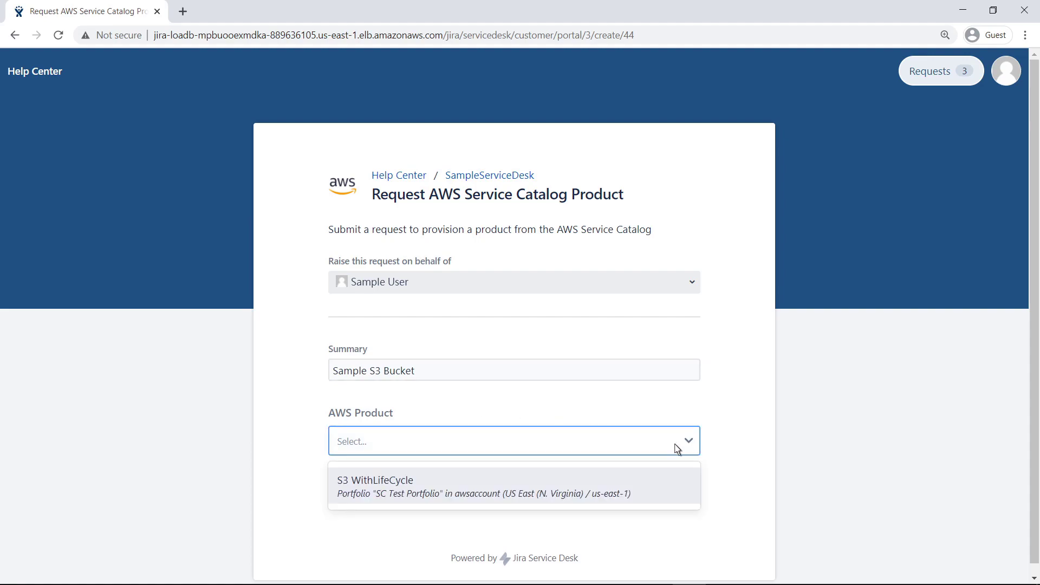
pyautogui.click(411, 484)
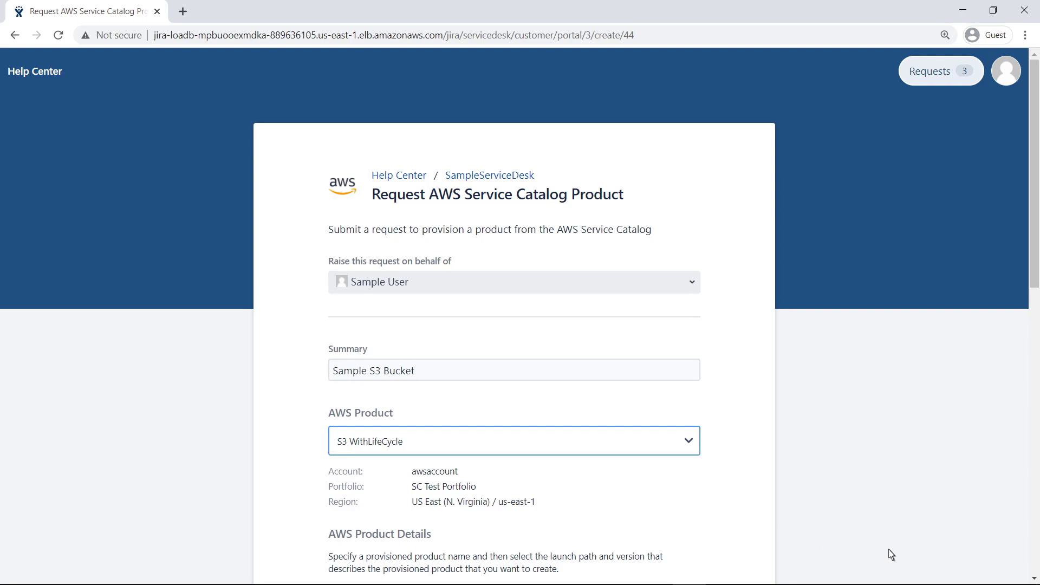
pyautogui.scroll(-5, 1029, 573)
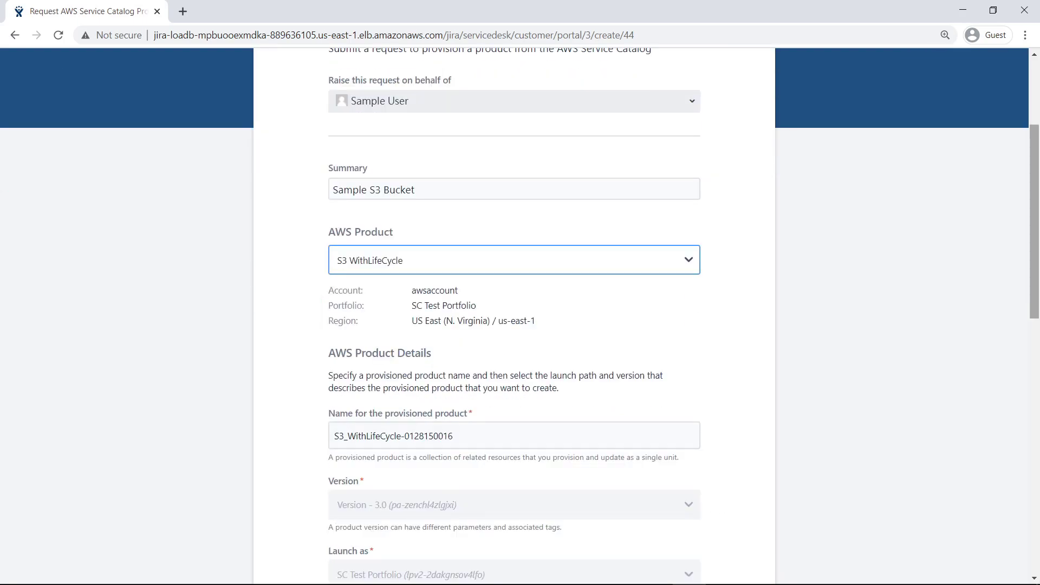
pyautogui.scroll(-5, 520, 316)
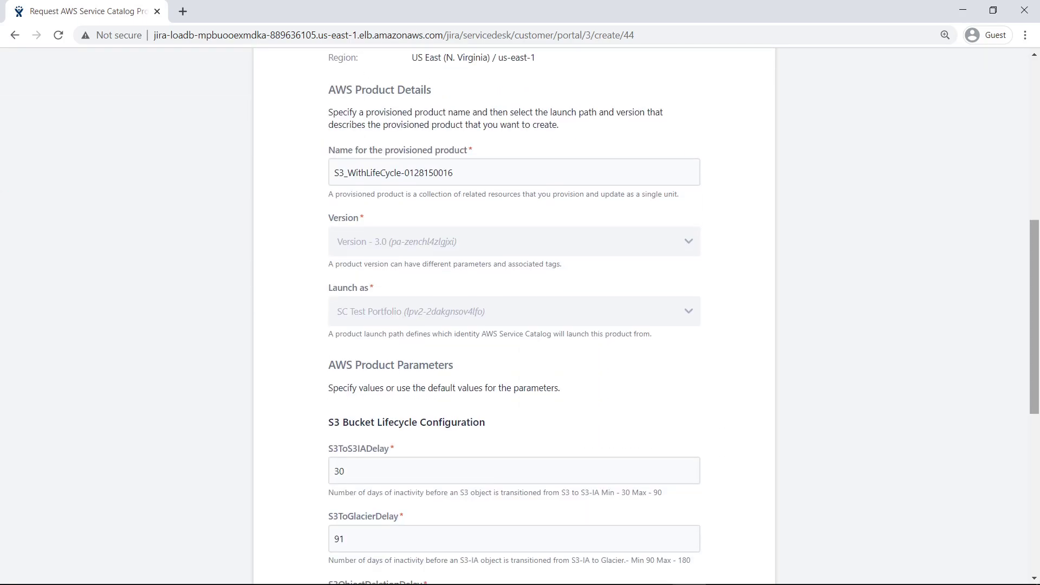
pyautogui.scroll(-5, 520, 316)
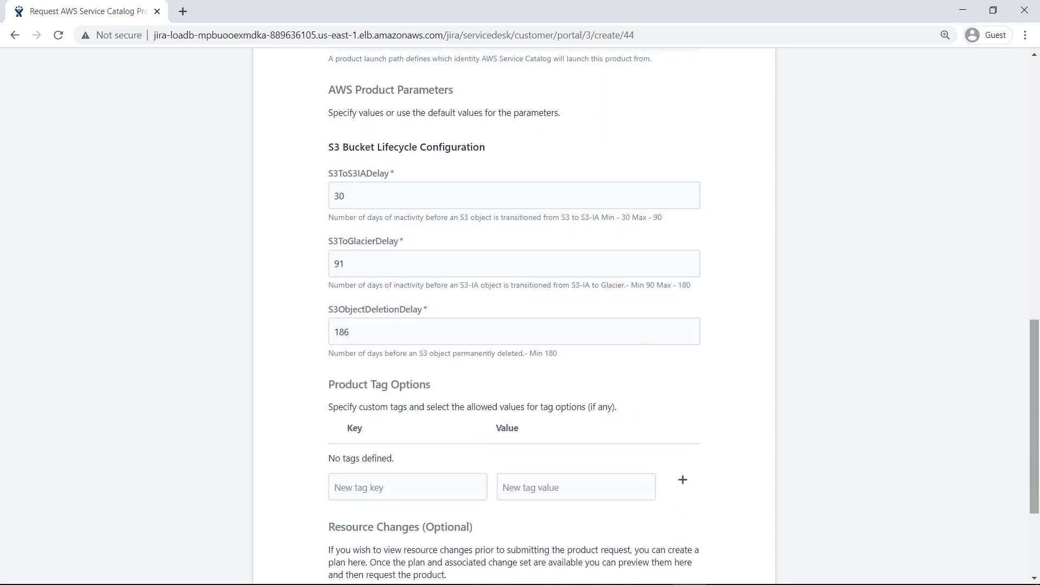
pyautogui.scroll(-2, 520, 316)
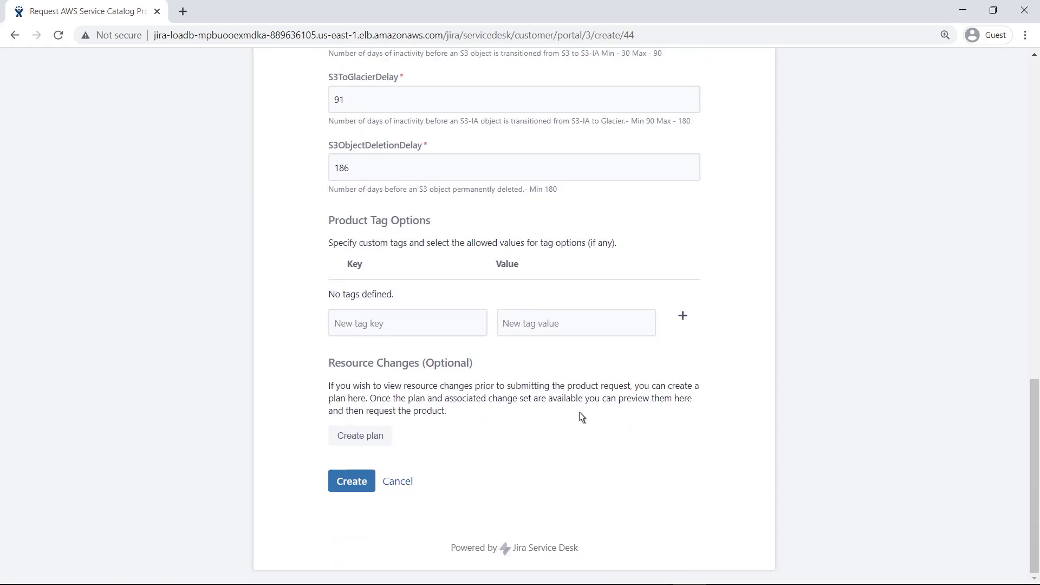
# Step: Add the tag CostCenter = 1001 and submit the request
pyautogui.click(334, 328)
pyautogui.write('CostCenter')
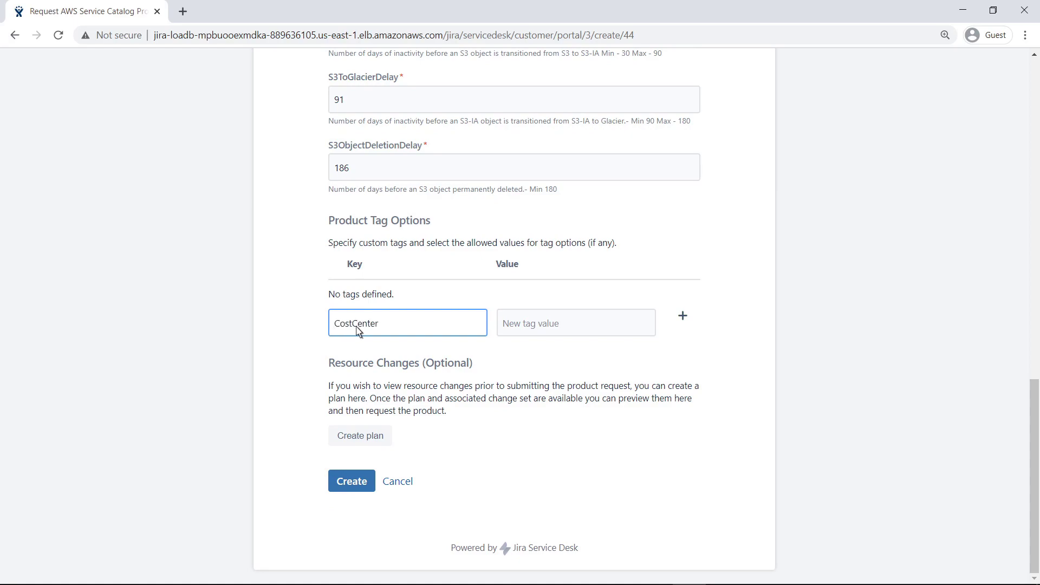
pyautogui.click(501, 327)
pyautogui.write('1001')
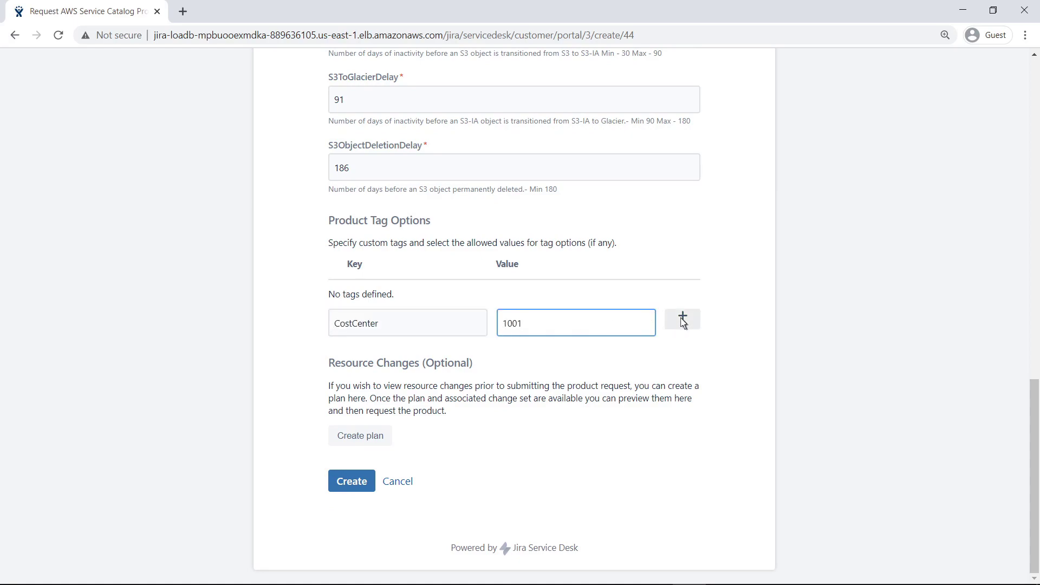
pyautogui.click(682, 320)
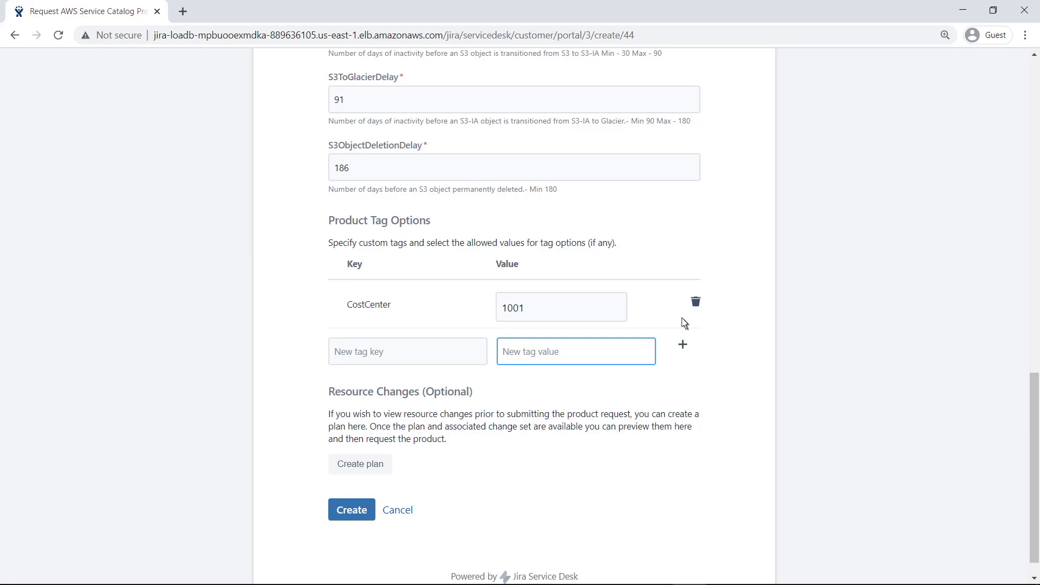
pyautogui.click(368, 518)
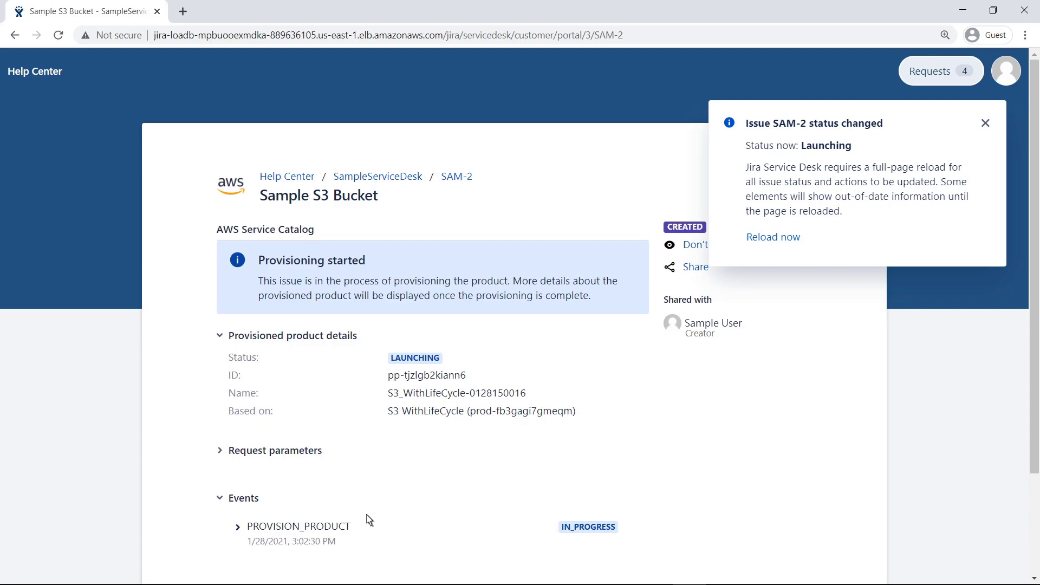
# Step: Reload SAM-2 and expand the PROVISION_PRODUCT event to view outputs including the bucket name
pyautogui.click(751, 238)
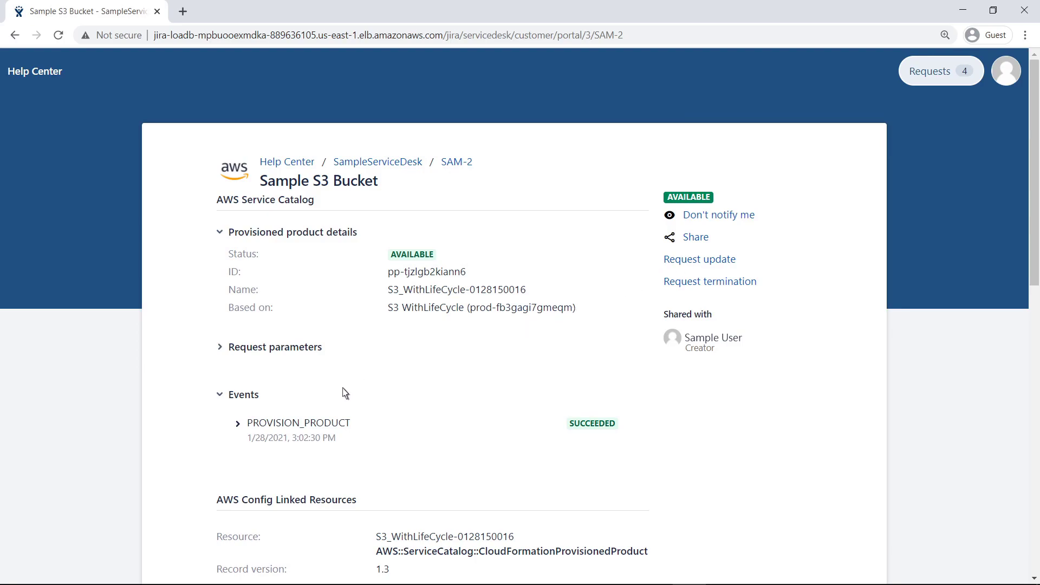
pyautogui.click(238, 425)
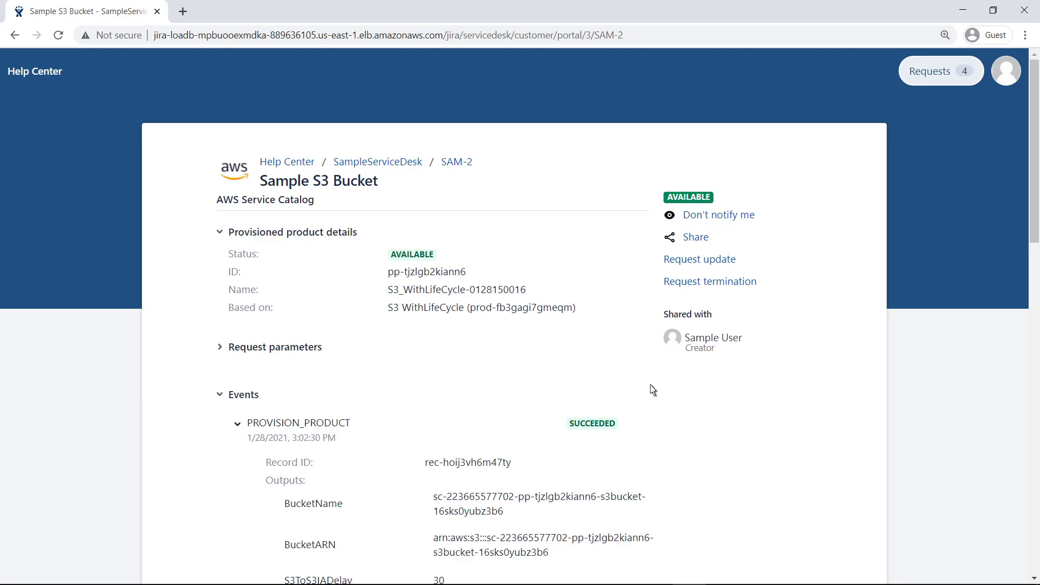
pyautogui.scroll(-5, 1036, 350)
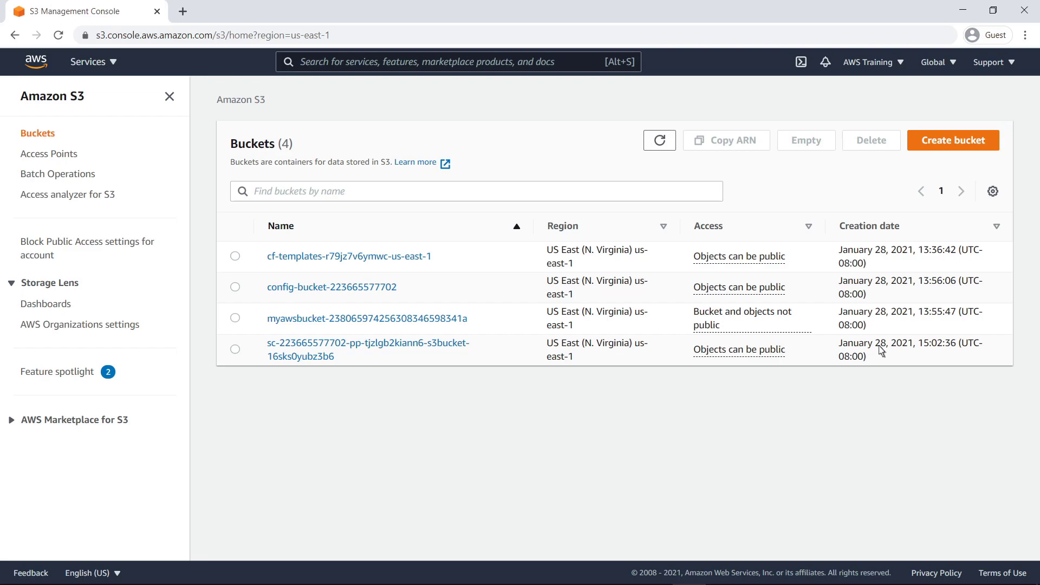
# Step: Open the newly provisioned sc- bucket in the S3 Buckets list
pyautogui.click(466, 343)
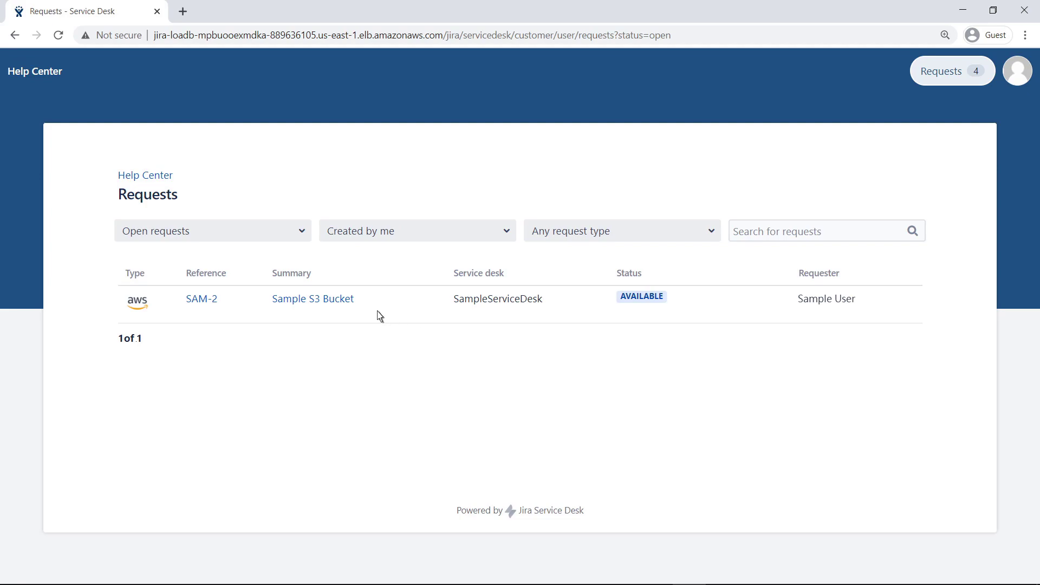
# Step: Open the SAM-2 Sample S3 Bucket request and expand its Configuration Item Details
pyautogui.click(353, 302)
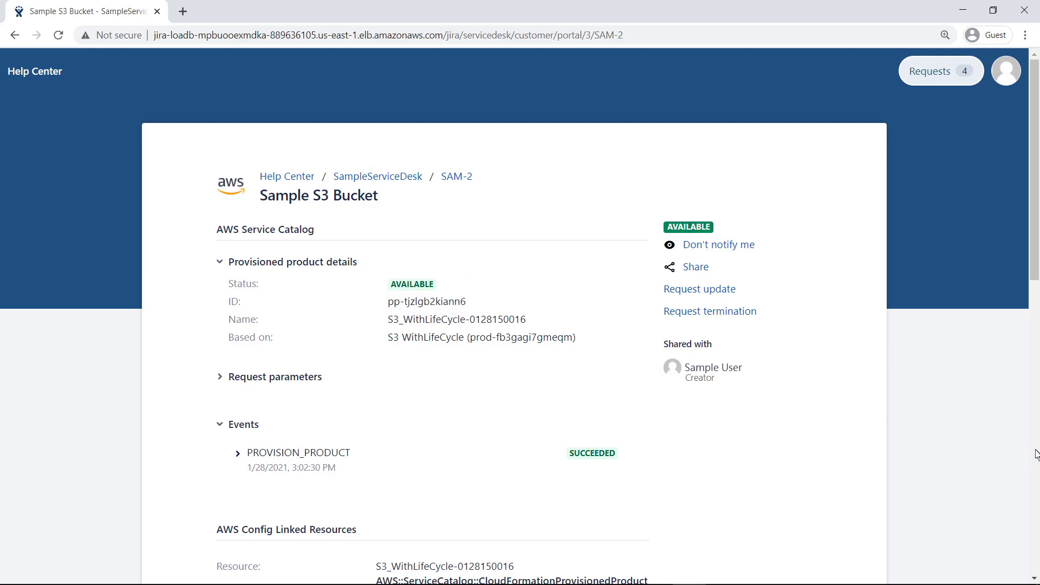
pyautogui.scroll(-8, 1035, 454)
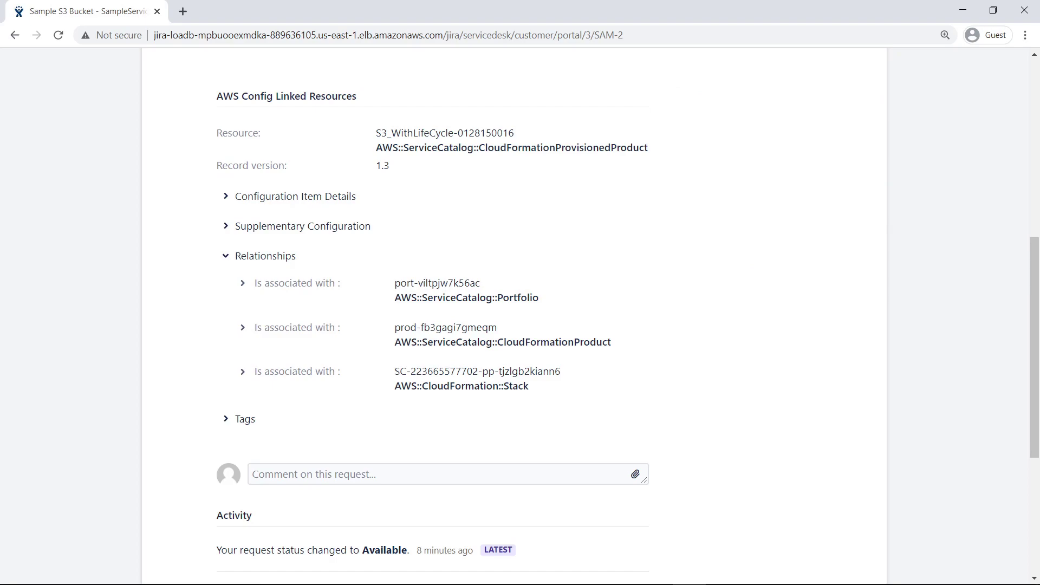
pyautogui.click(226, 198)
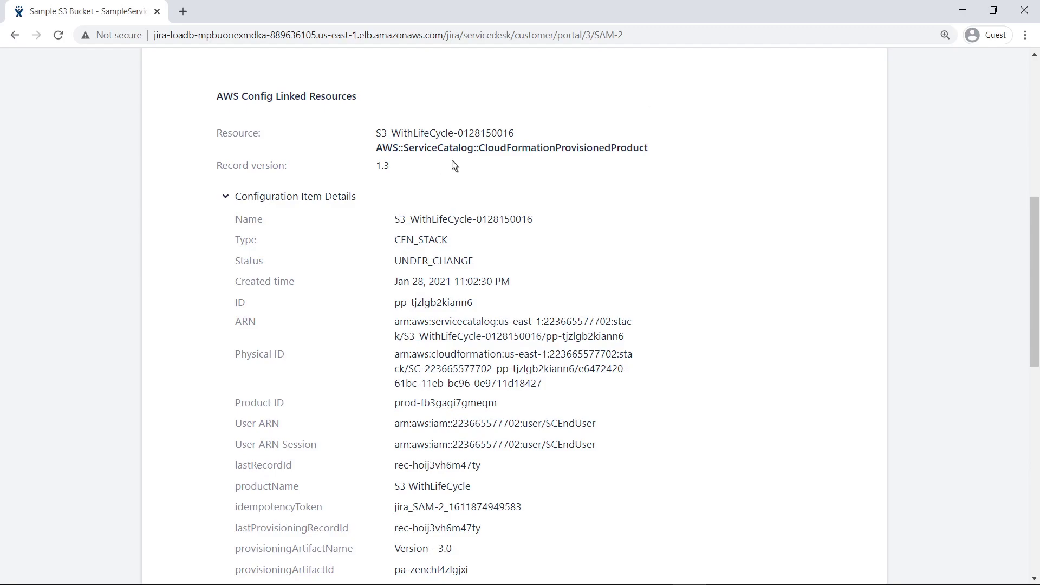
pyautogui.click(1035, 69)
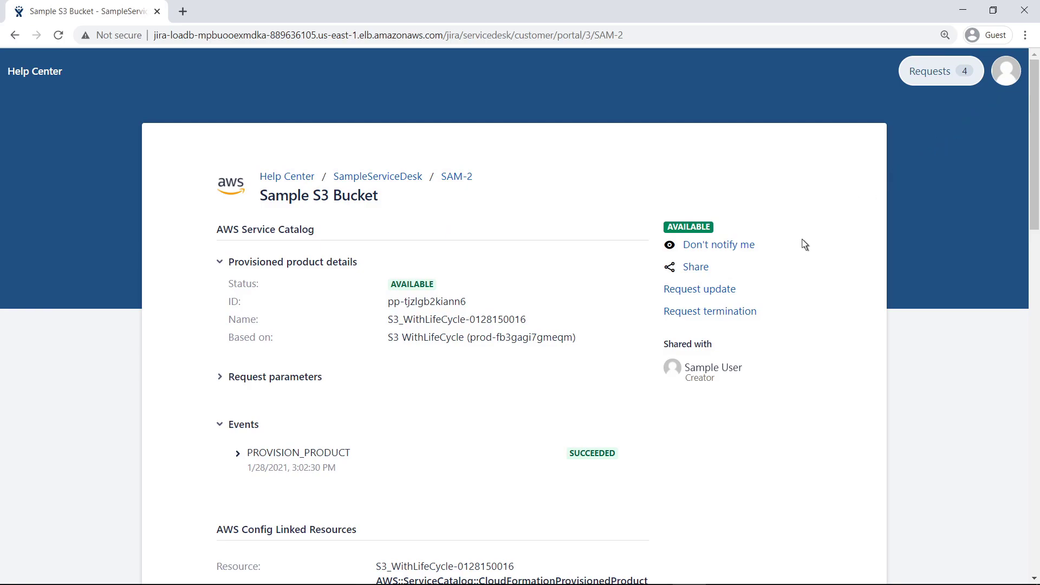
# Step: Cancel the update, then terminate the Sample S3 Bucket for SAM-2 and reload to confirm
pyautogui.click(734, 289)
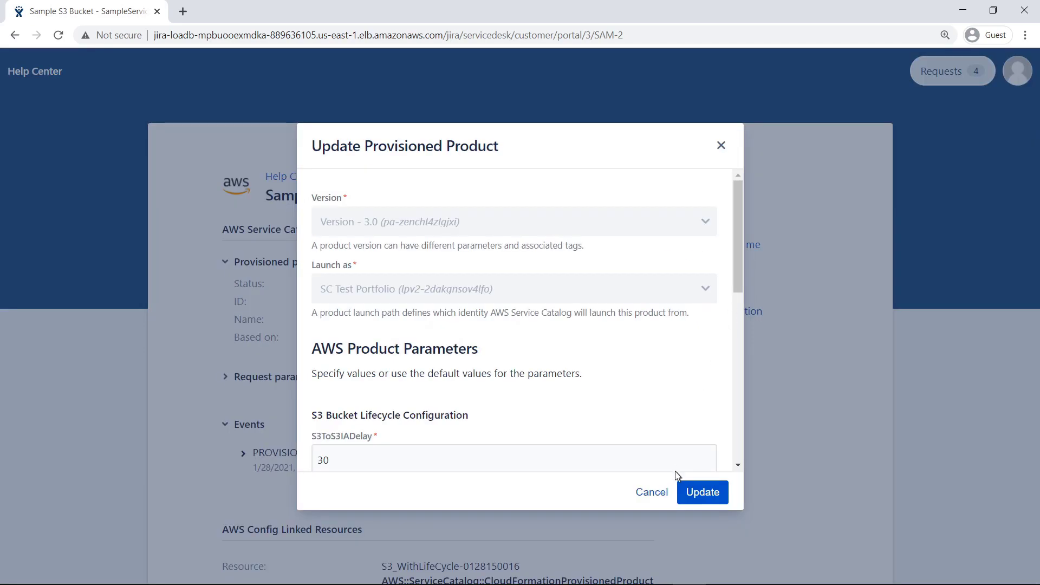
pyautogui.click(652, 492)
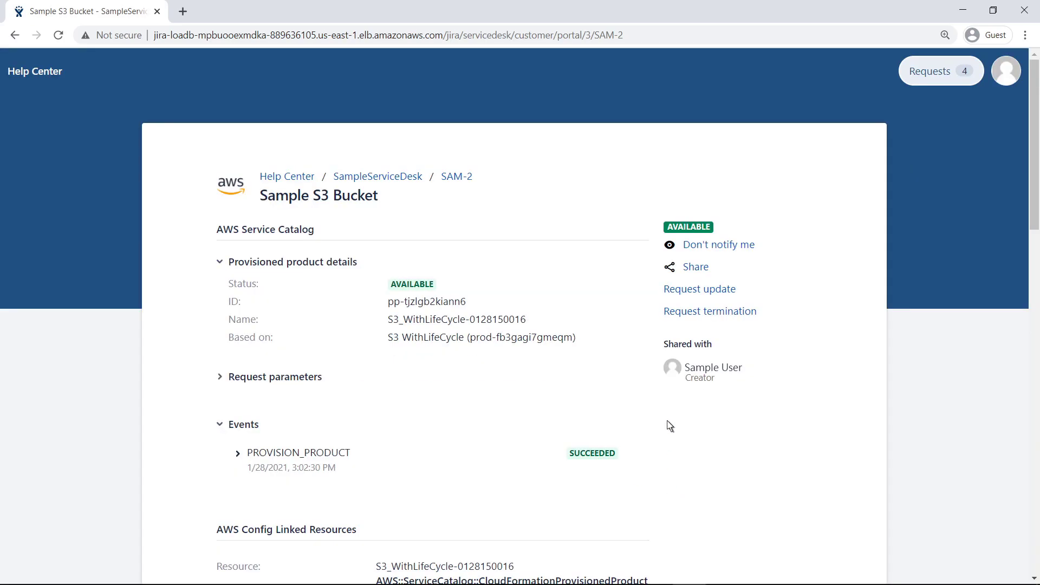
pyautogui.click(672, 313)
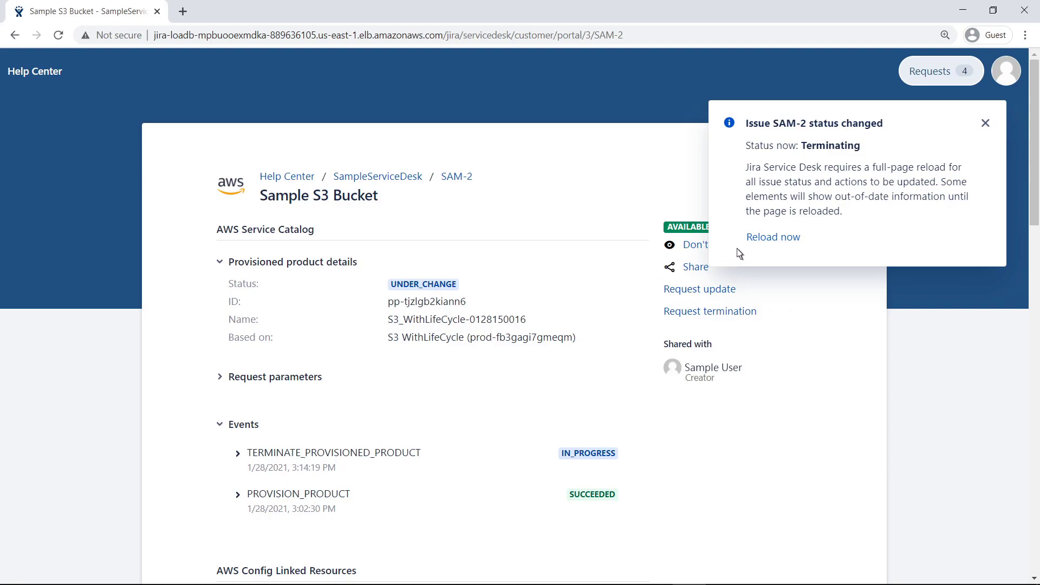
pyautogui.click(750, 238)
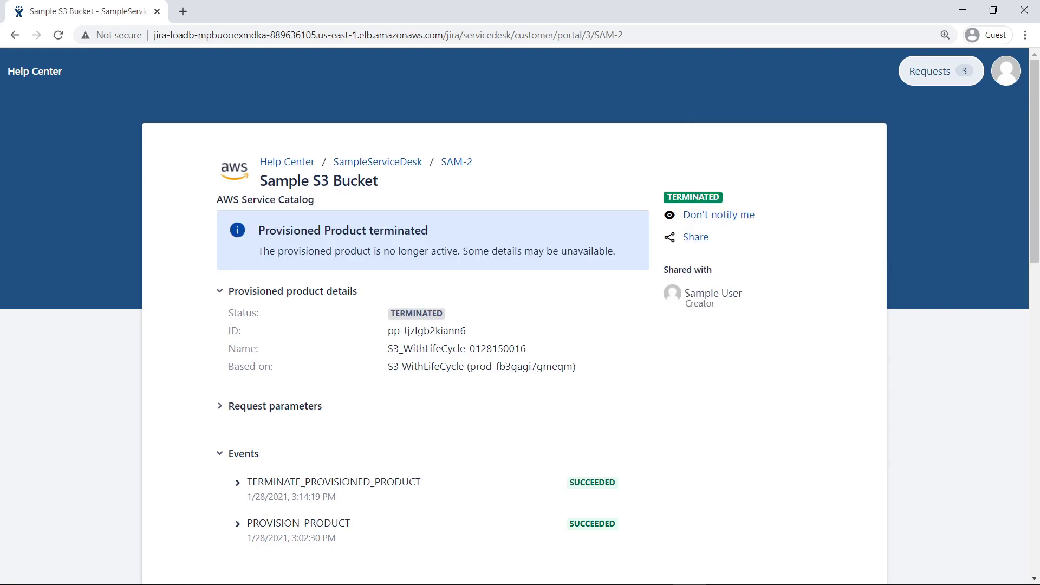